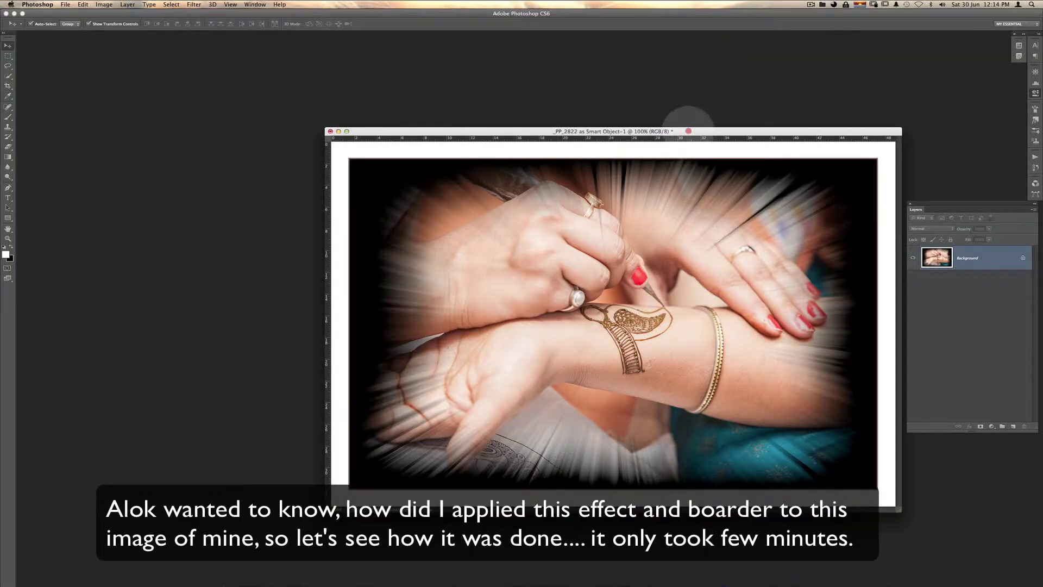
- Move the finished radial-blur example window aside to make room for the original _PP_2822 photo
drag(688, 131, 554, 99)
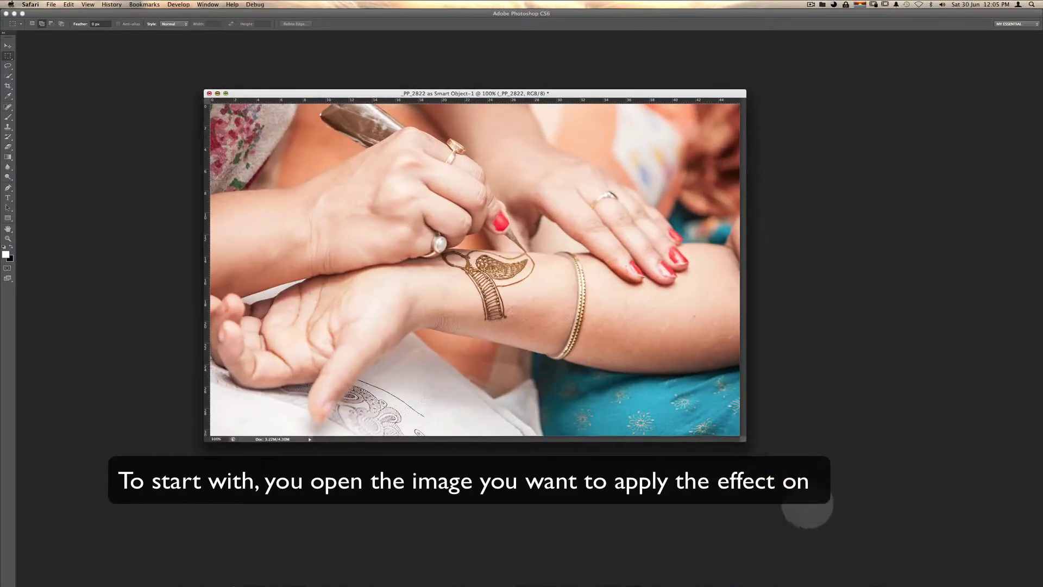
- Duplicate the _PP_2822 layer into a '_PP_2822 copy' layer above the original
drag(589, 93, 563, 81)
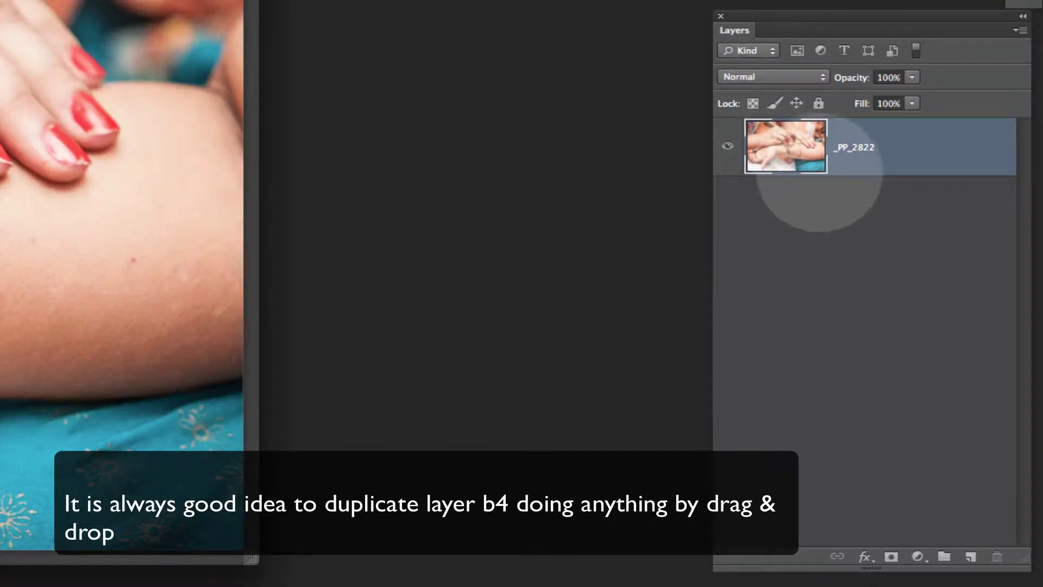
double_click(780, 165)
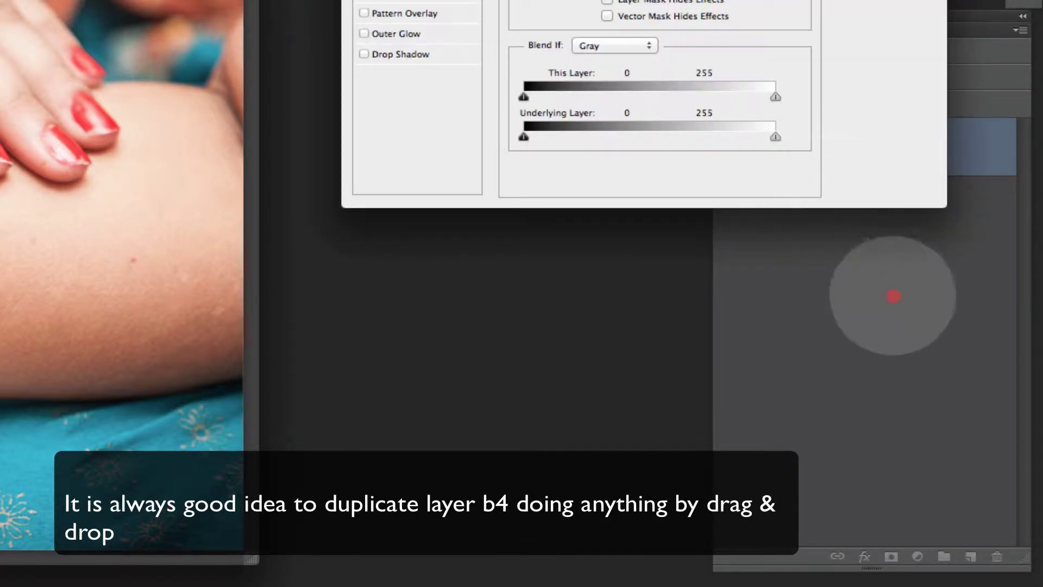
key(Escape)
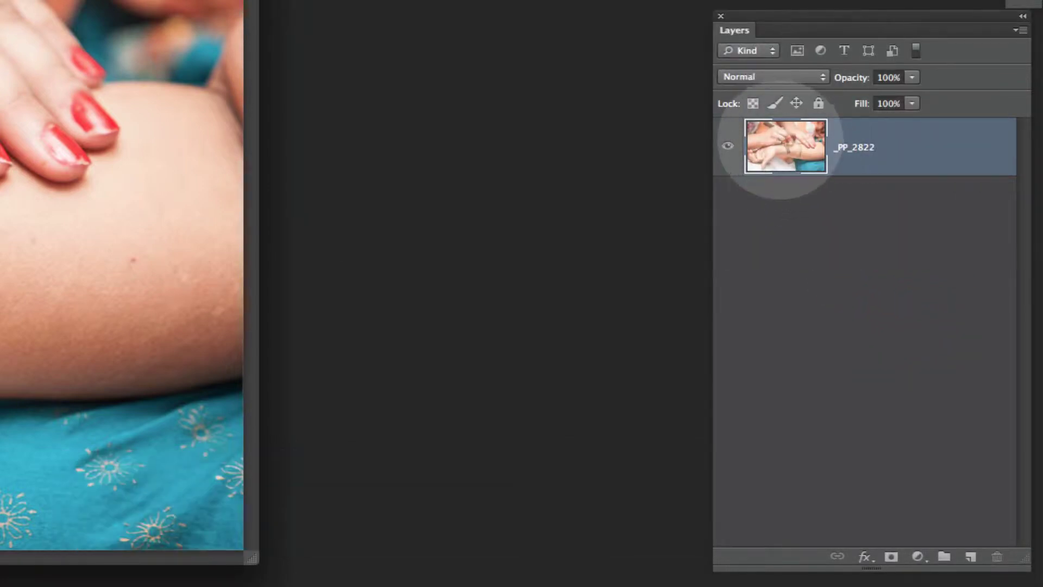
mouse_move(787, 158)
mouse_down()
mouse_move(967, 516)
mouse_move(971, 556)
mouse_up()
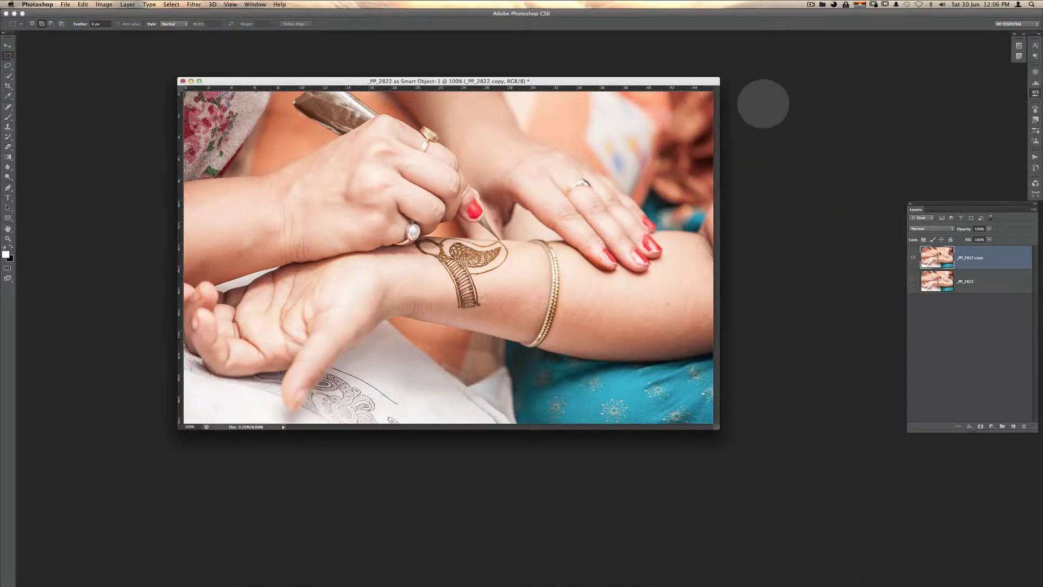
drag(710, 80, 891, 131)
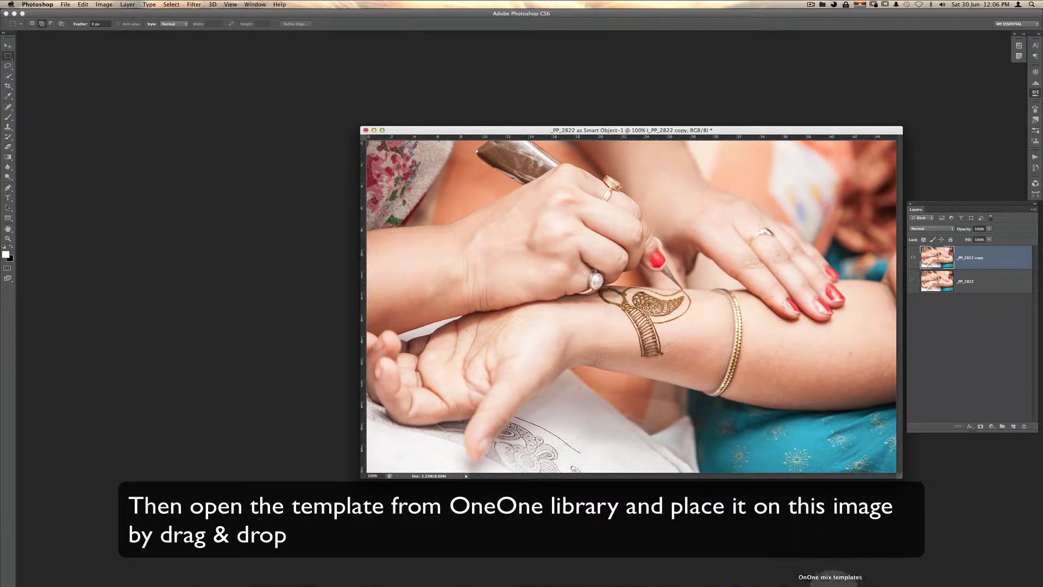
- Drag file20538.JPG from the OnOne mix templates folder onto Photoshop to open it in Camera Raw
click(830, 583)
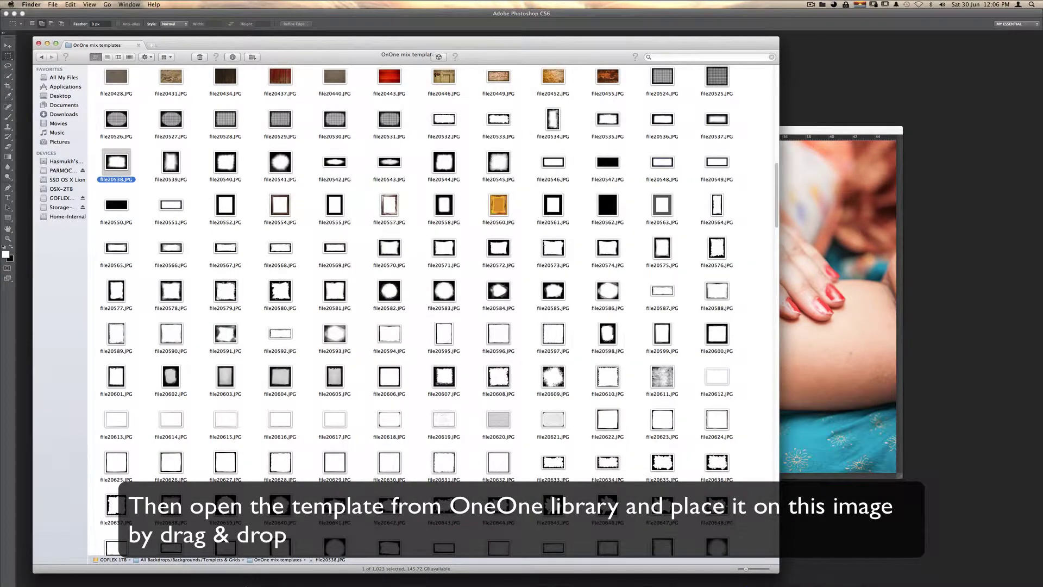
click(116, 162)
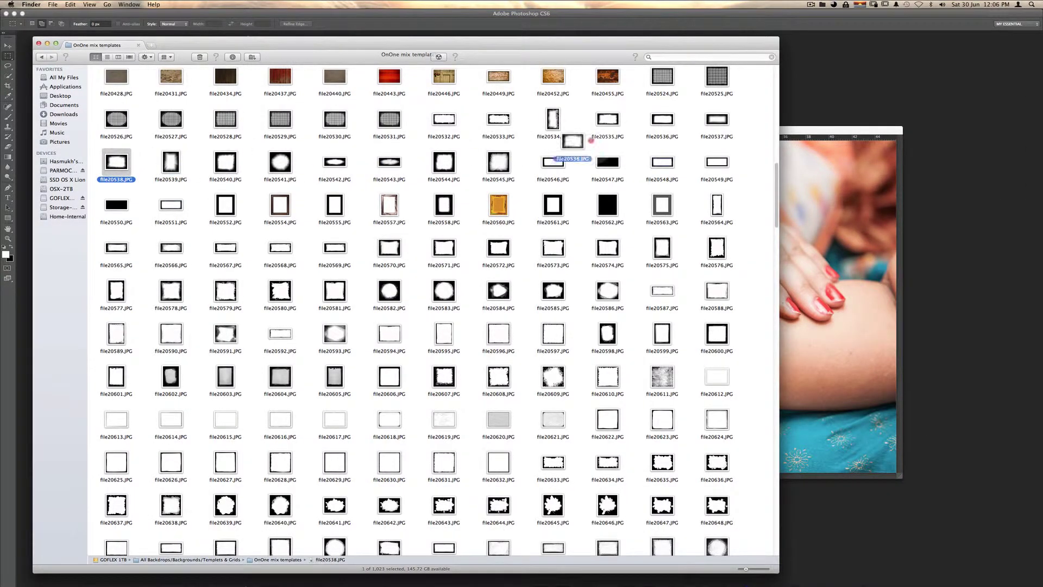
drag(163, 159, 819, 68)
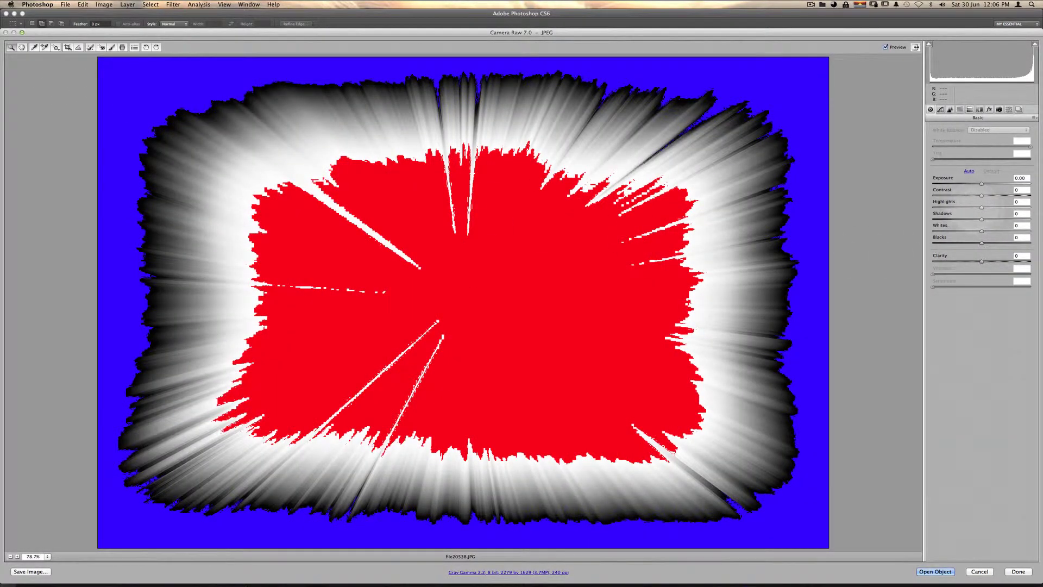
- Lower the template's Highlights in Camera Raw to about -31 and open it as a smart object
drag(976, 208, 968, 208)
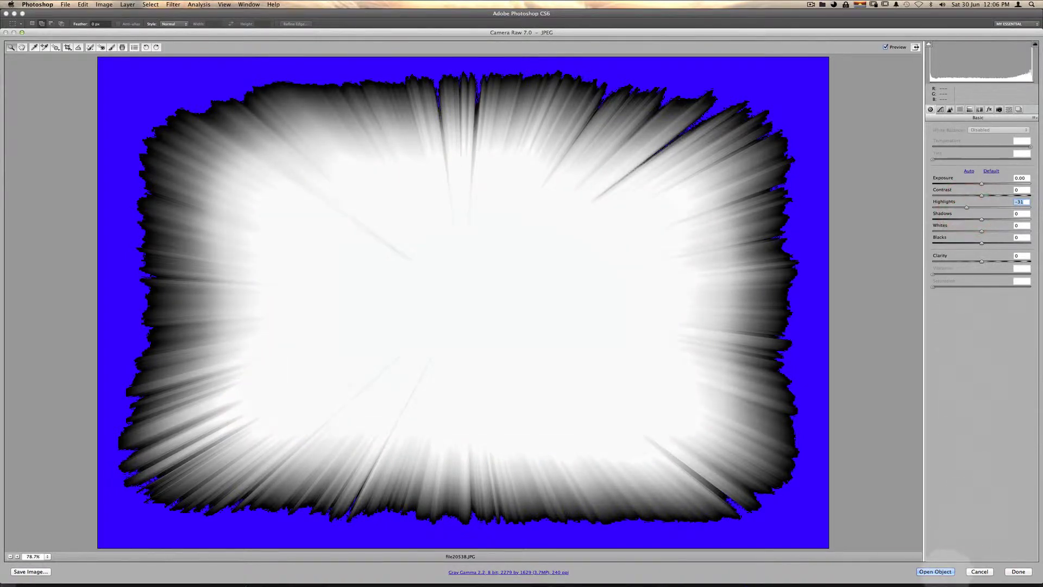
click(935, 572)
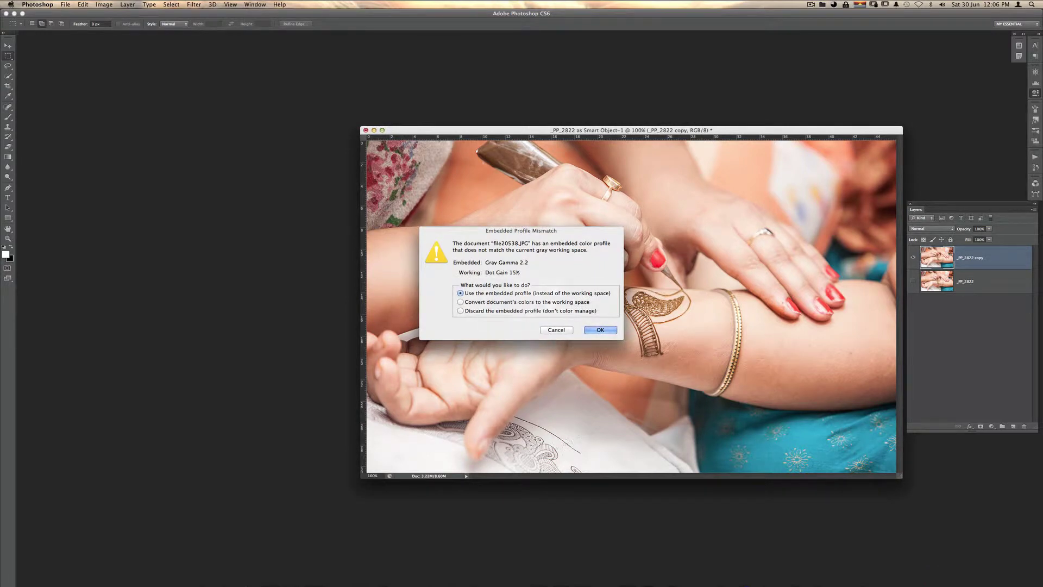
- Keep the embedded profile, drag the file20538 template into the henna photo as the top layer, and close the template
click(600, 330)
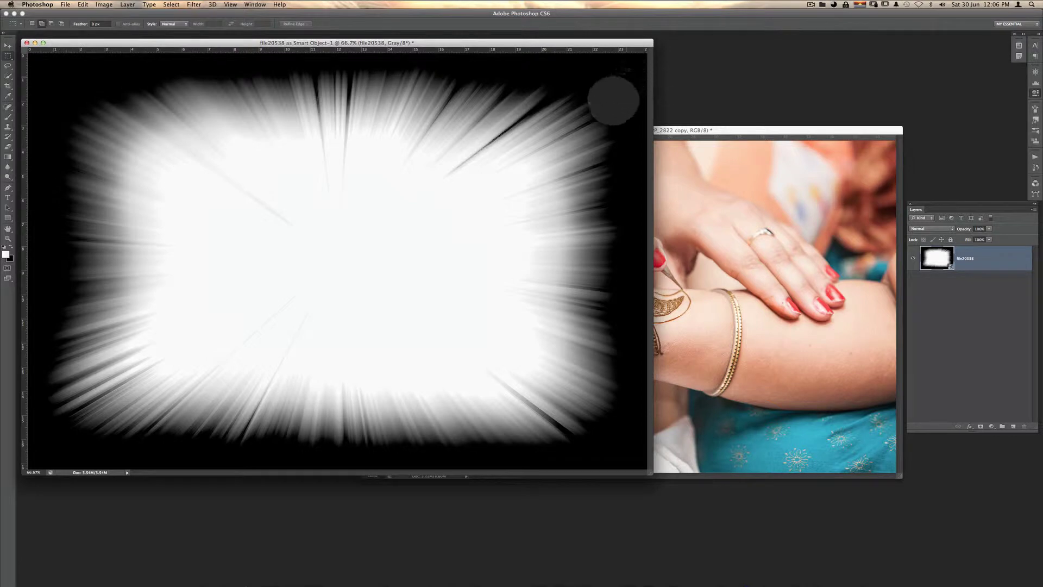
key(v)
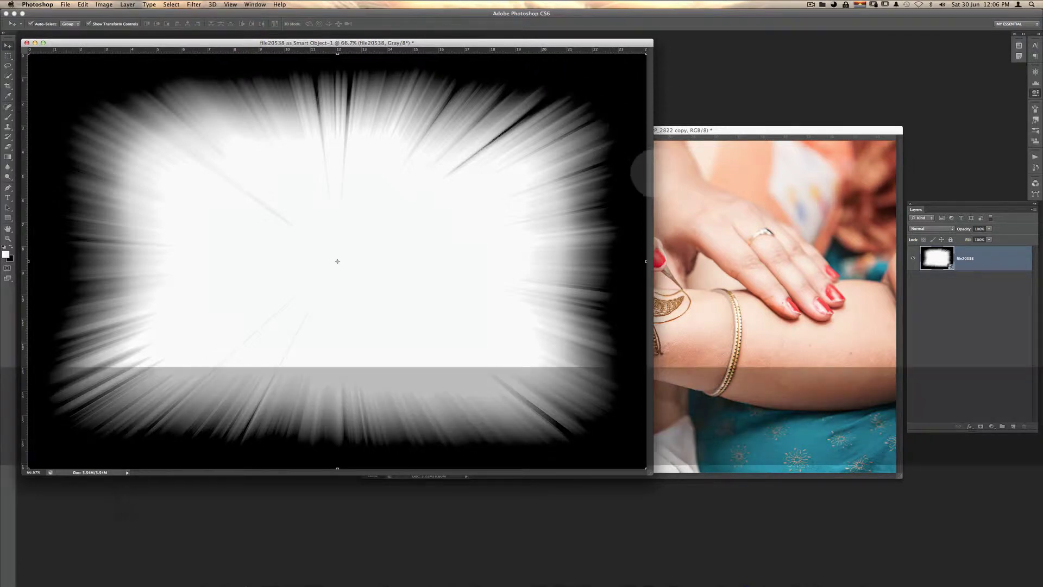
drag(625, 188, 687, 214)
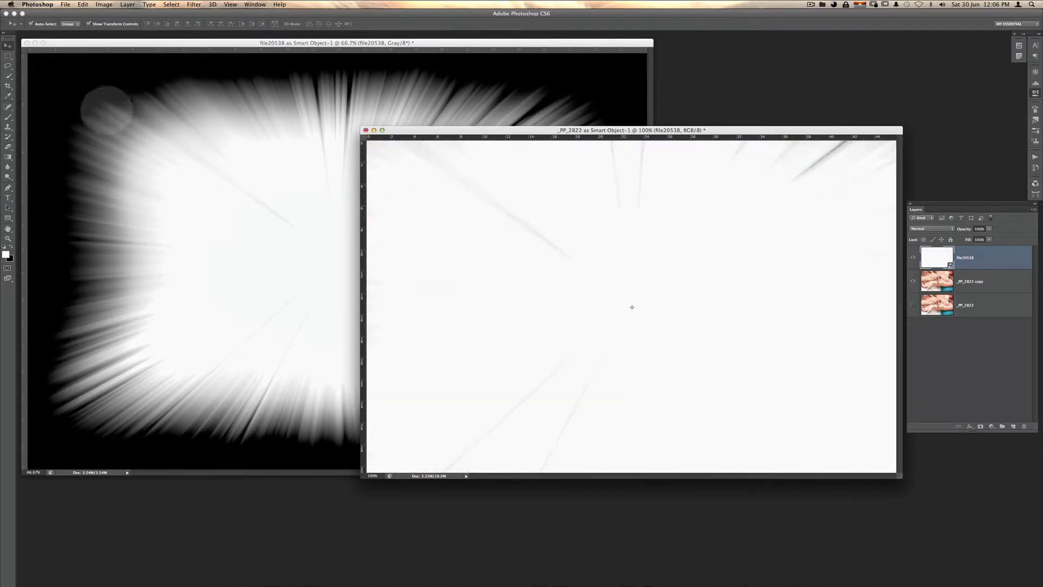
click(41, 49)
click(26, 43)
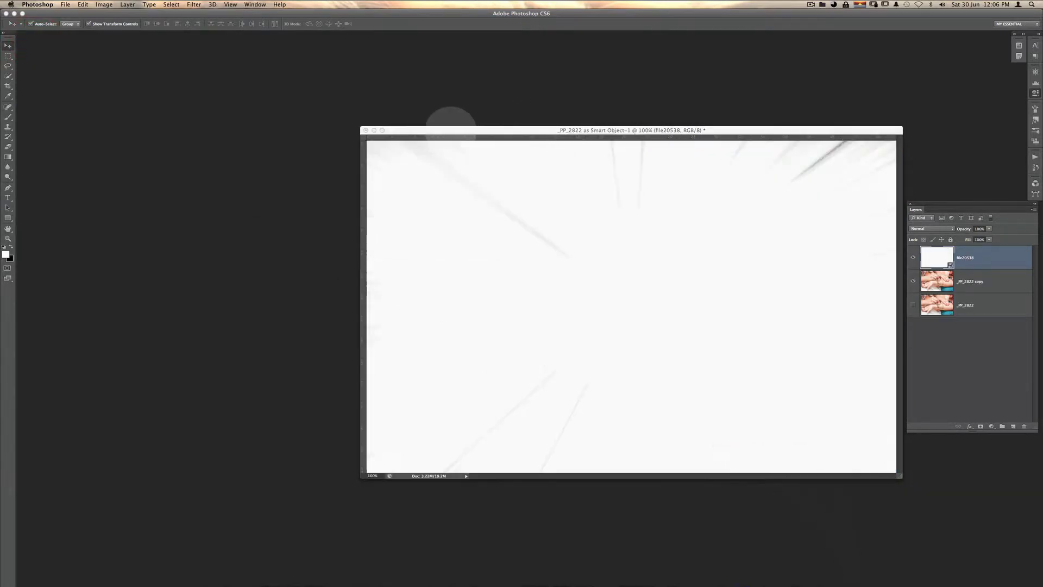
- Zoom out and free-transform the file20538 layer smaller so its streaked border fits the canvas
drag(496, 129, 504, 114)
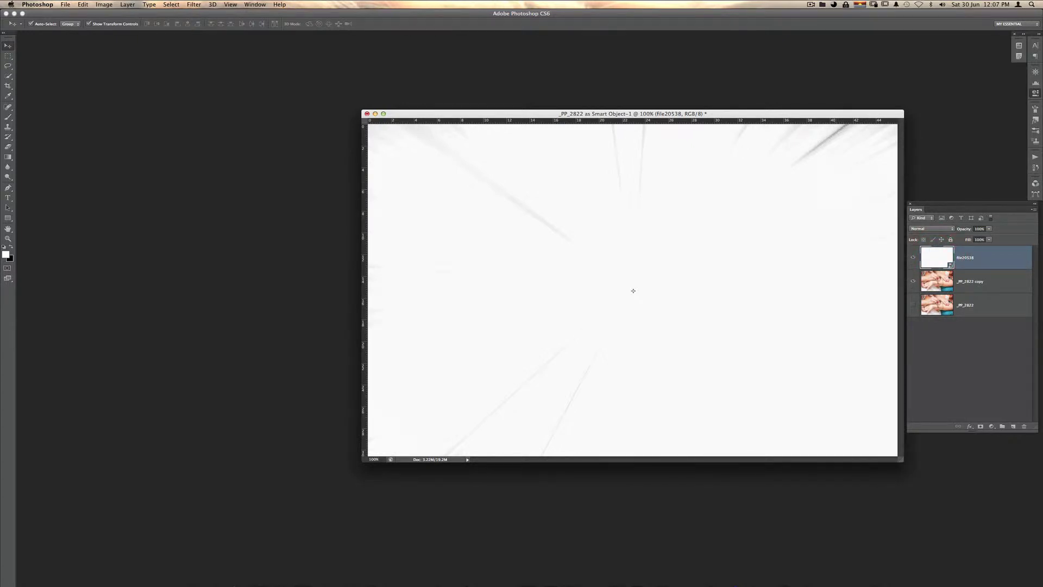
key(super+minus)
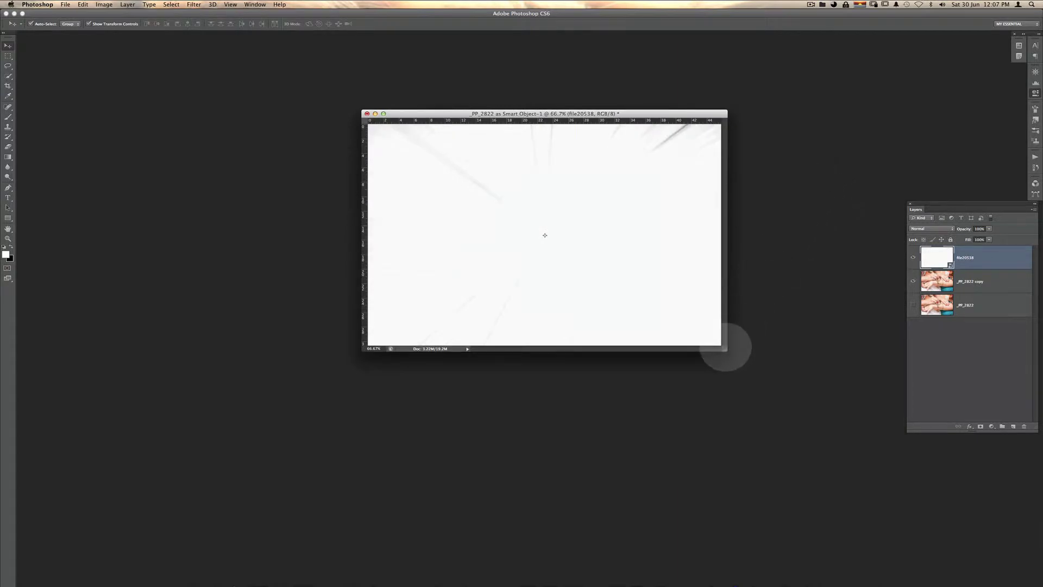
drag(726, 350, 940, 488)
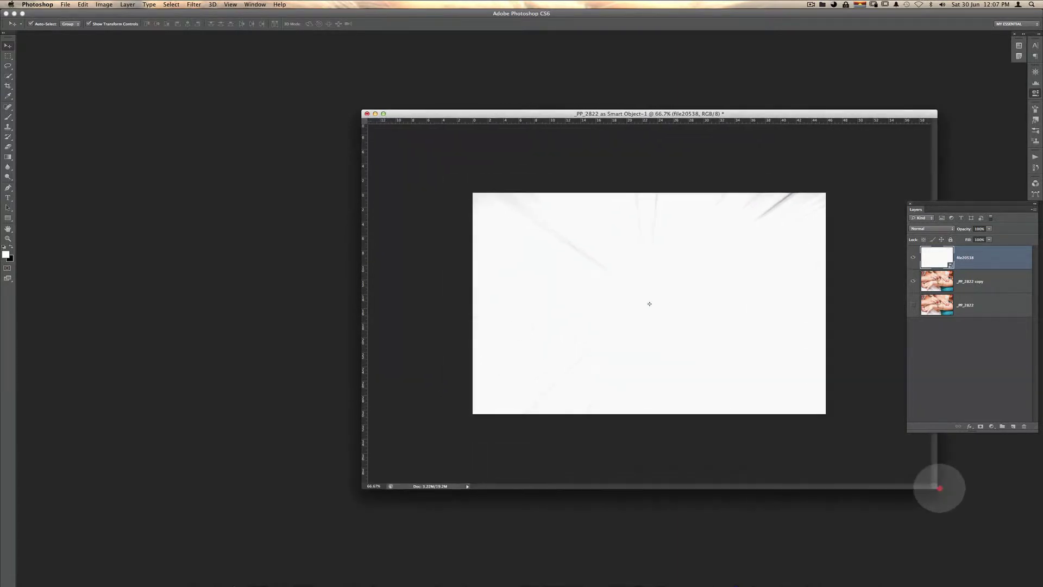
key(v)
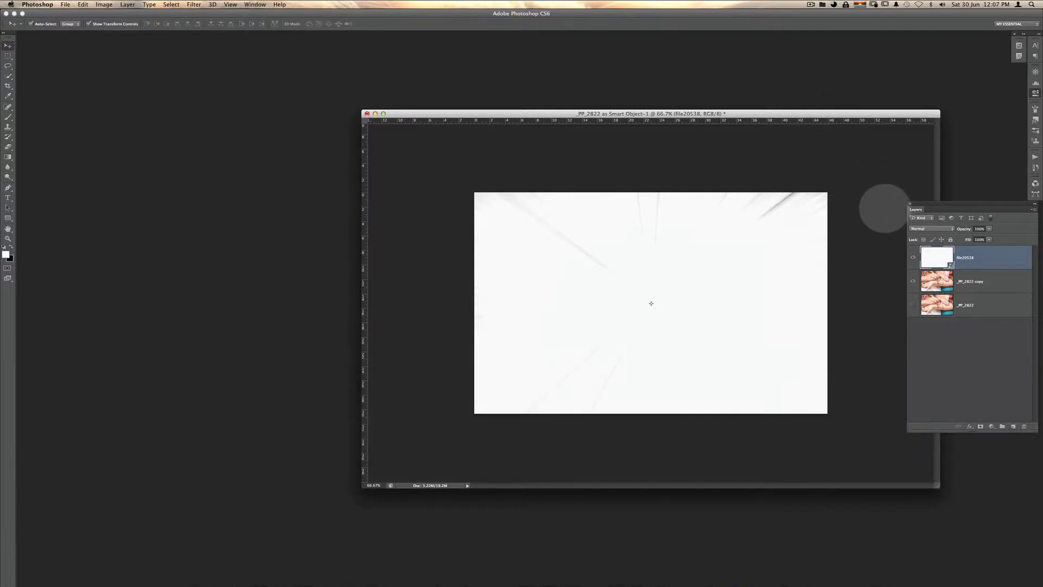
key(ctrl+t)
key(ctrl+0)
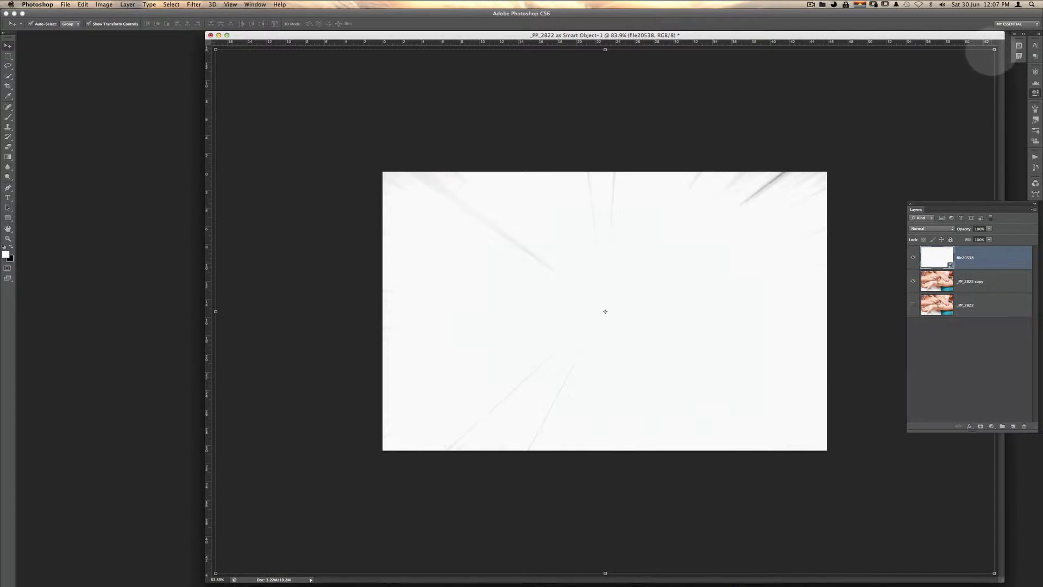
click(993, 49)
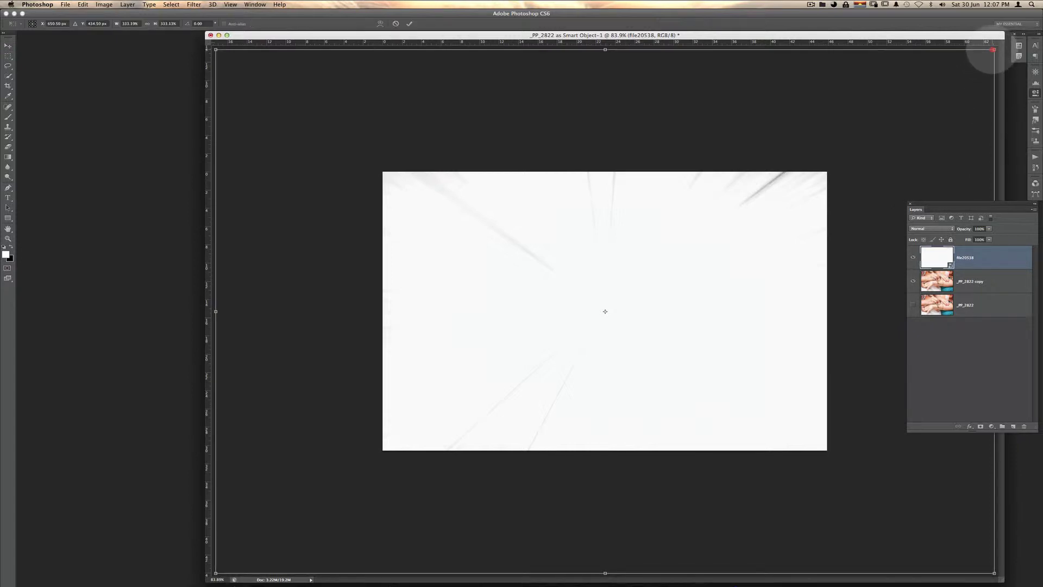
drag(993, 50, 864, 167)
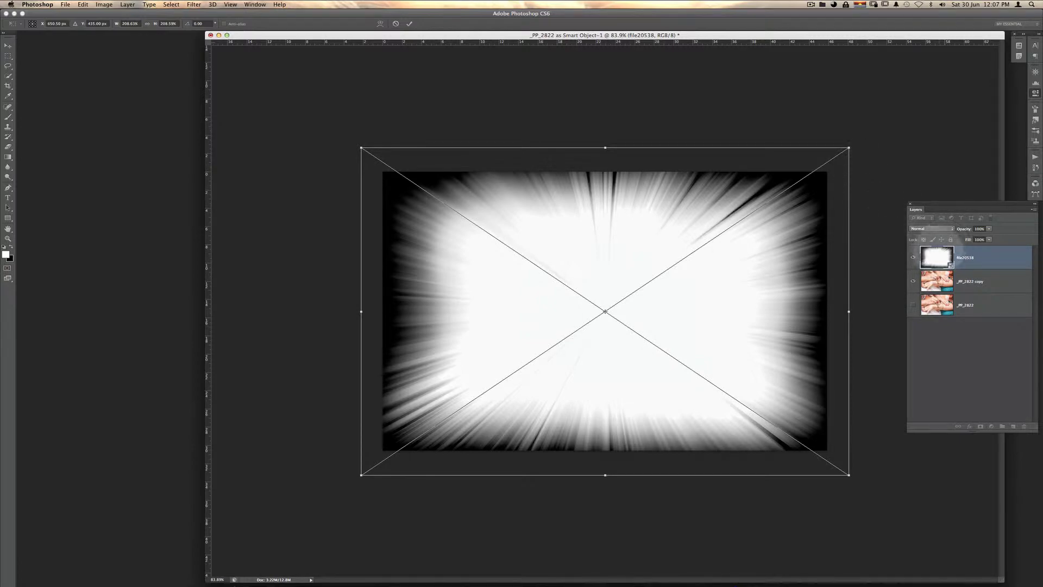
- Commit the resize, move _PP_2822 copy above file20538, and view the photo at 100%
double_click(817, 289)
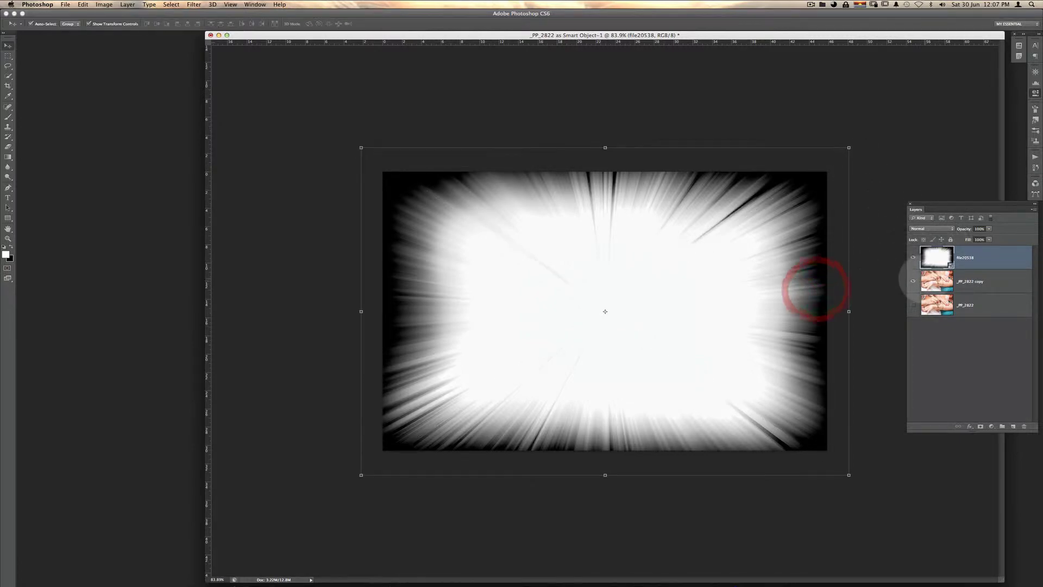
drag(937, 281, 924, 255)
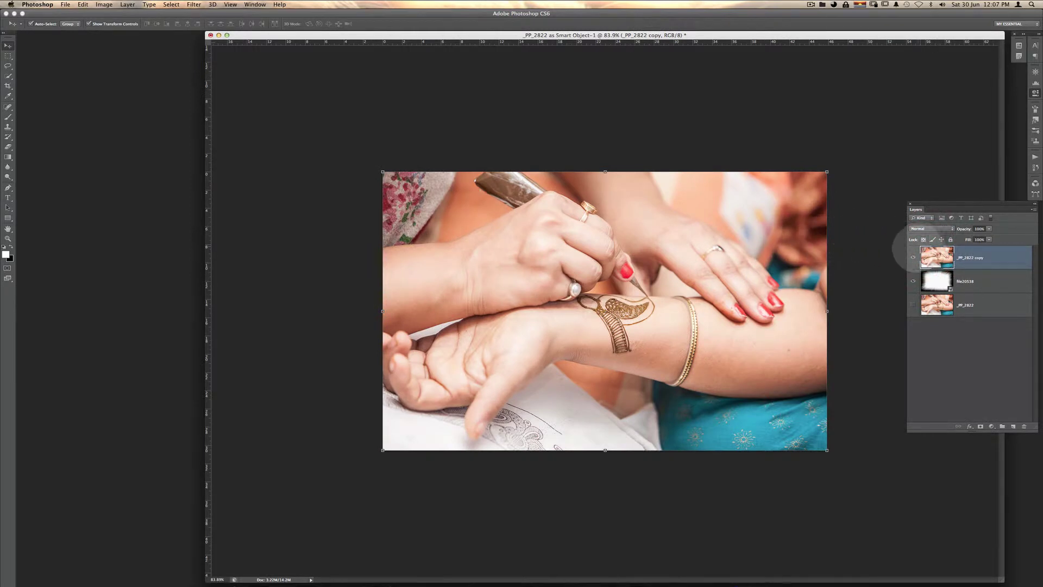
key(super+1)
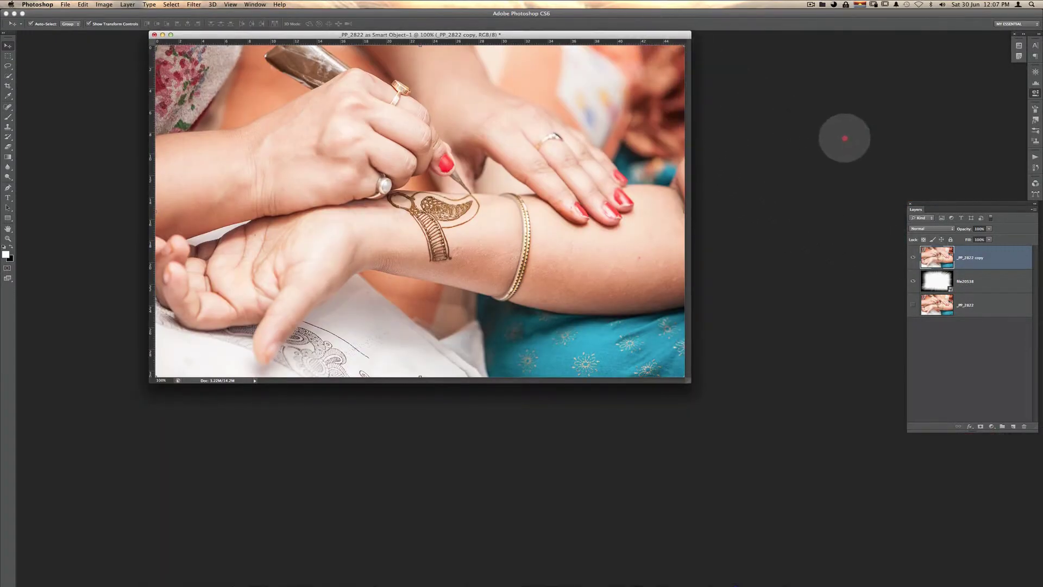
drag(662, 34, 874, 139)
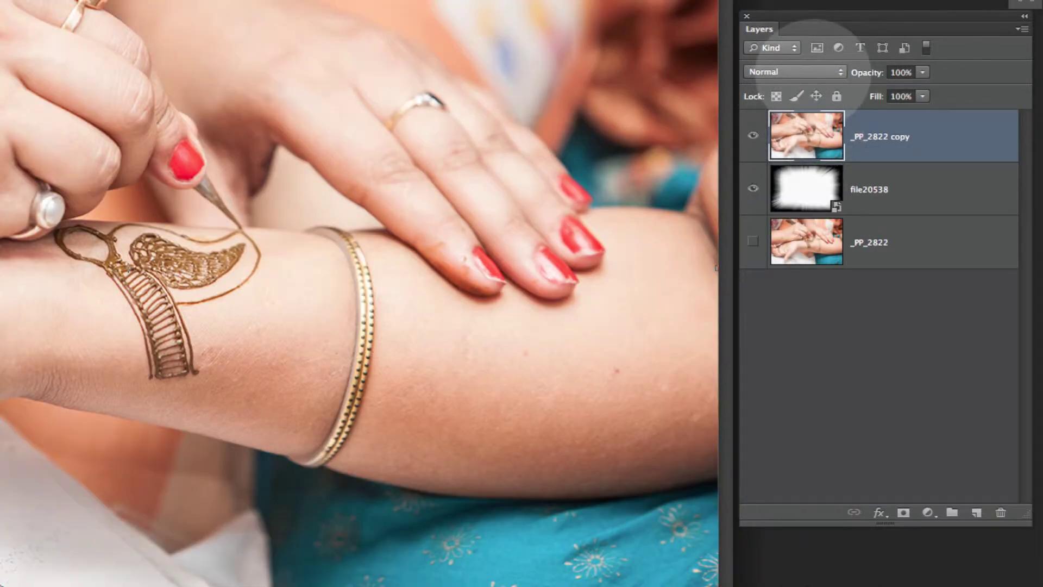
- Set the _PP_2822 copy layer to Multiply blending, then select the file20538 vignette layer
click(813, 72)
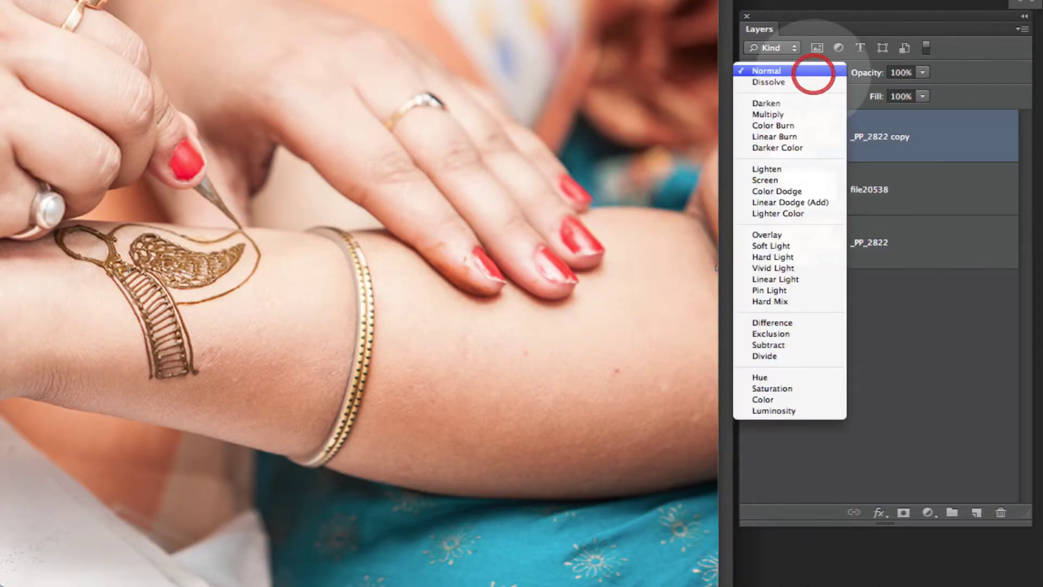
click(772, 123)
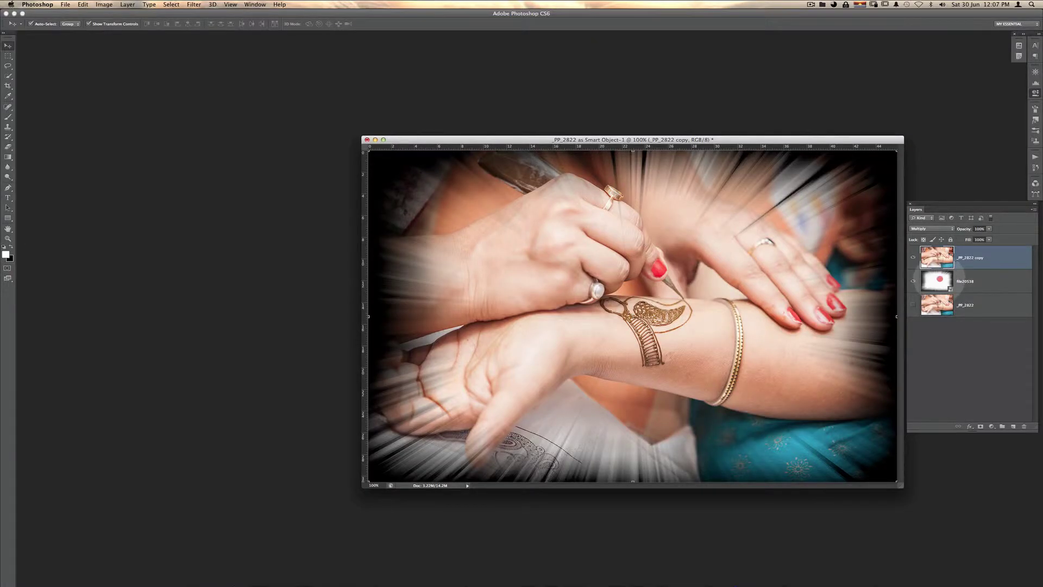
click(935, 281)
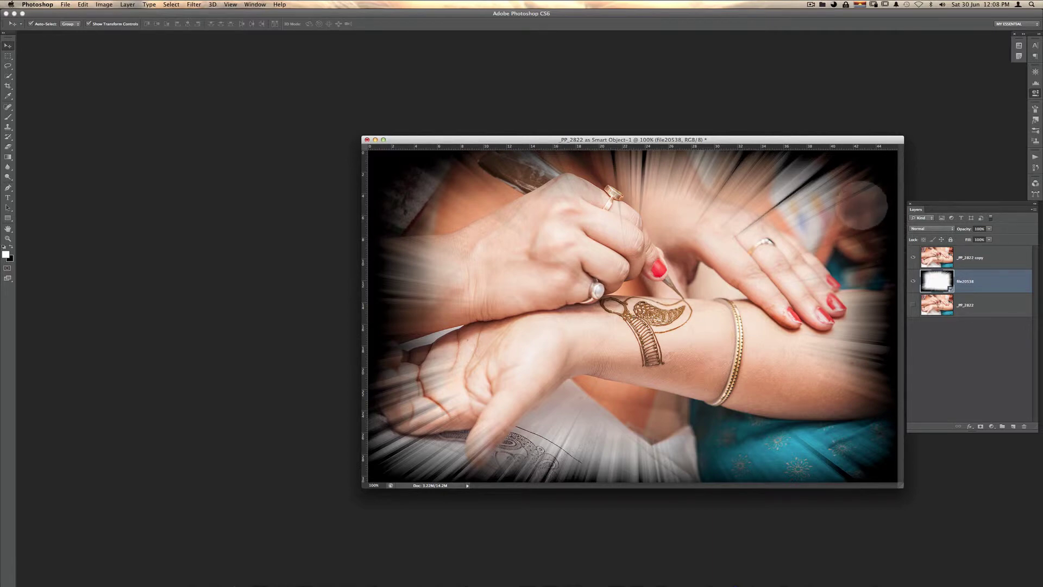
click(883, 220)
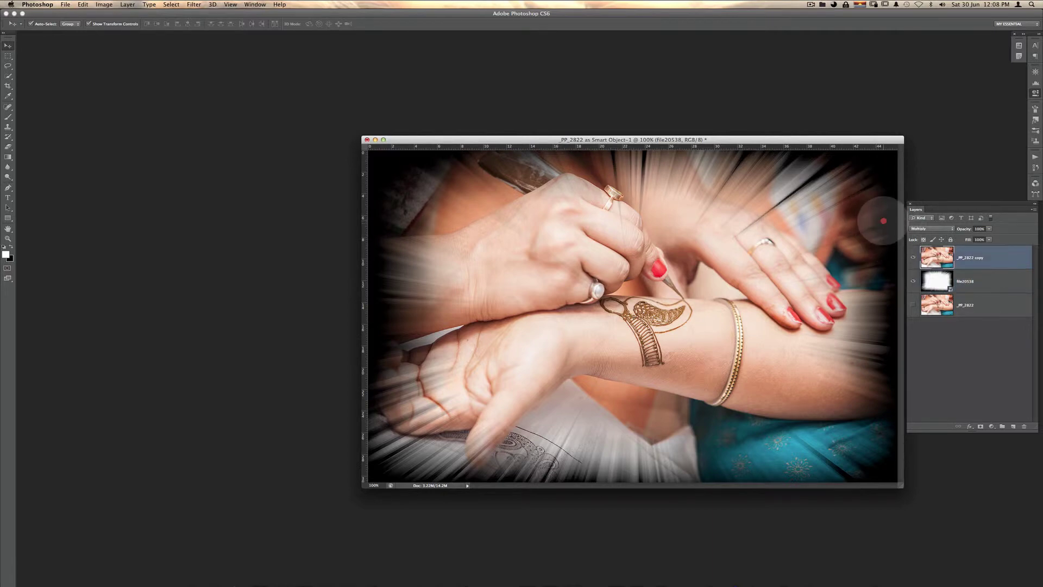
click(935, 280)
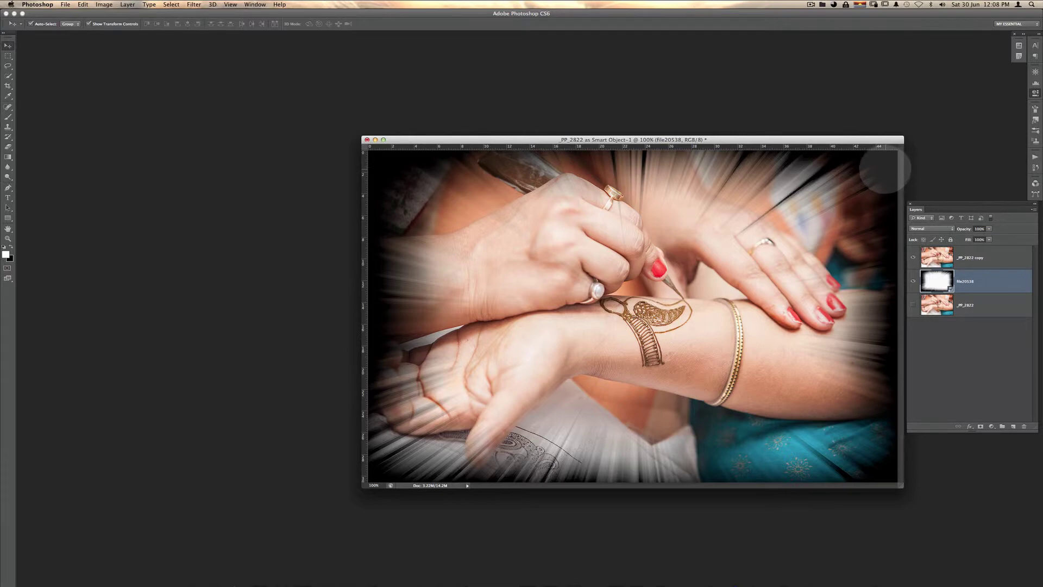
- Scale the file20538 vignette slightly smaller so its dark streaked border hugs the photo edges
key(super+equal)
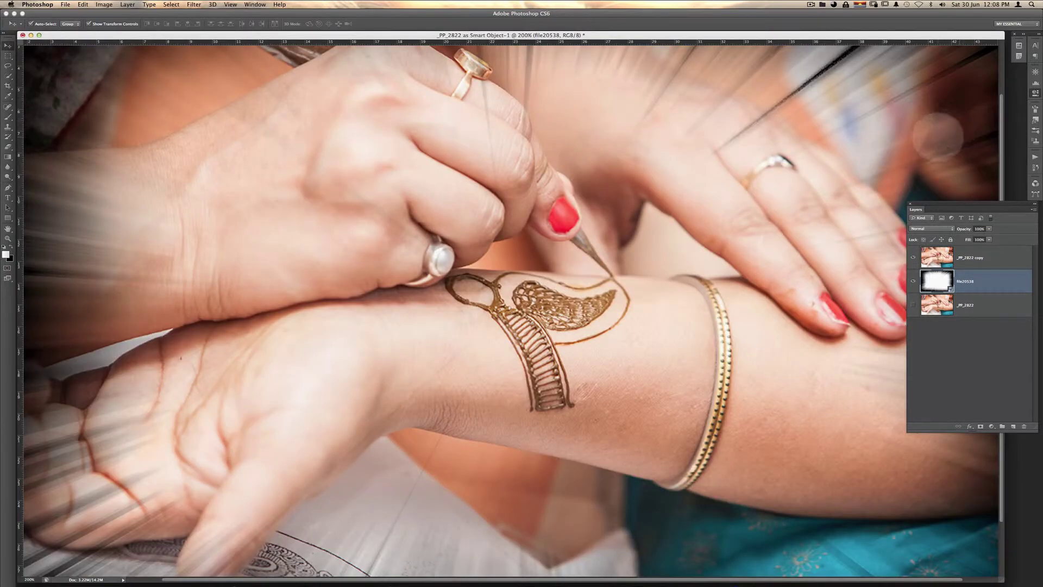
key(super+minus)
key(super+minus)
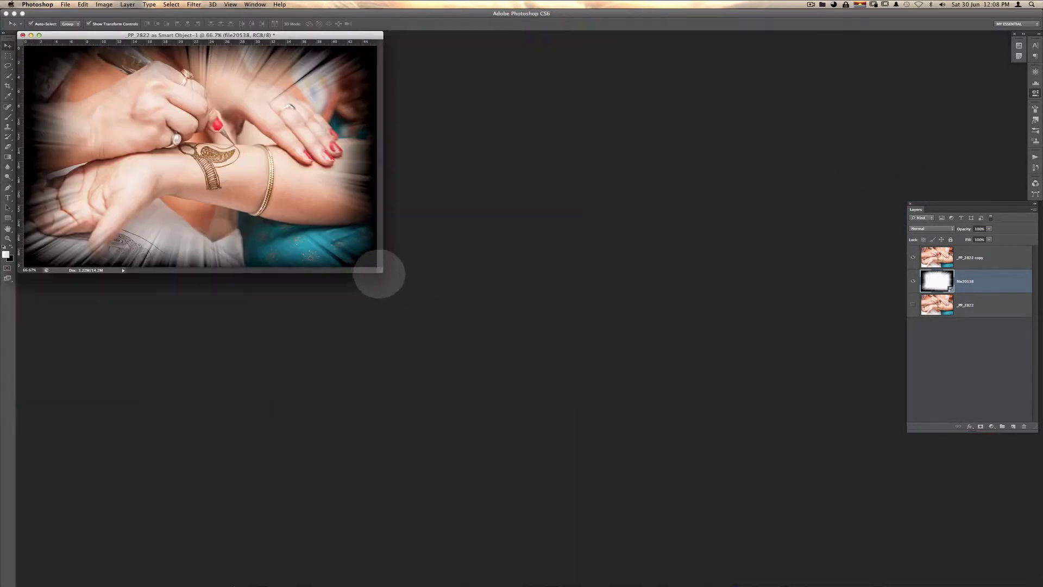
drag(388, 277, 591, 417)
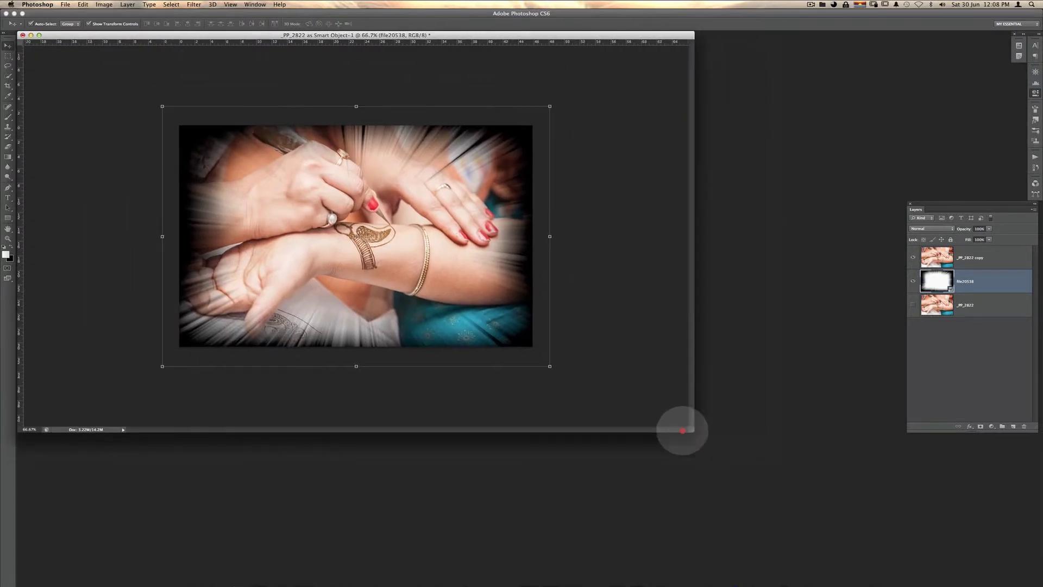
drag(505, 403, 462, 379)
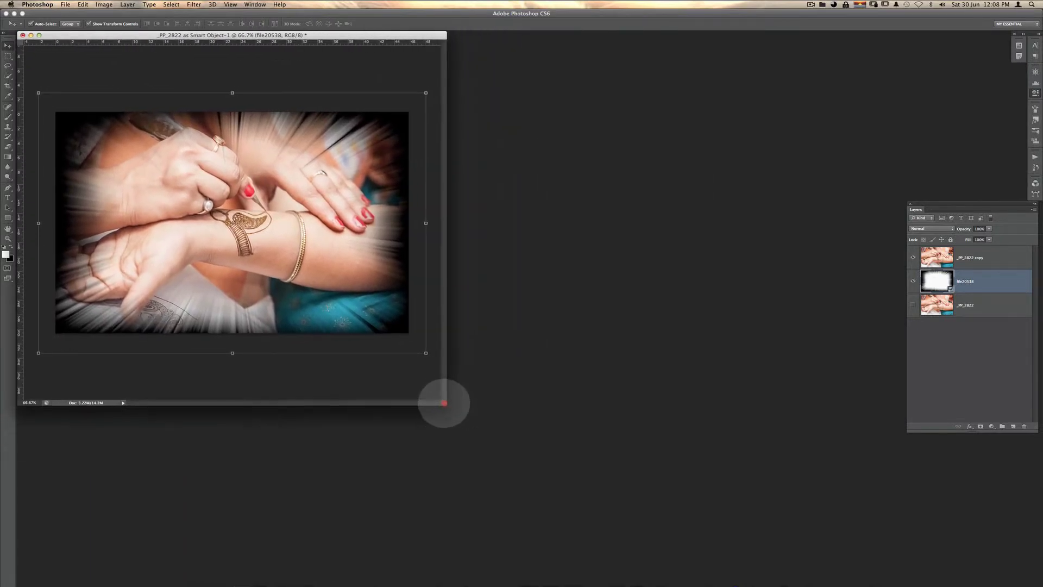
mouse_move(445, 35)
mouse_down()
mouse_move(818, 156)
mouse_move(876, 146)
mouse_up()
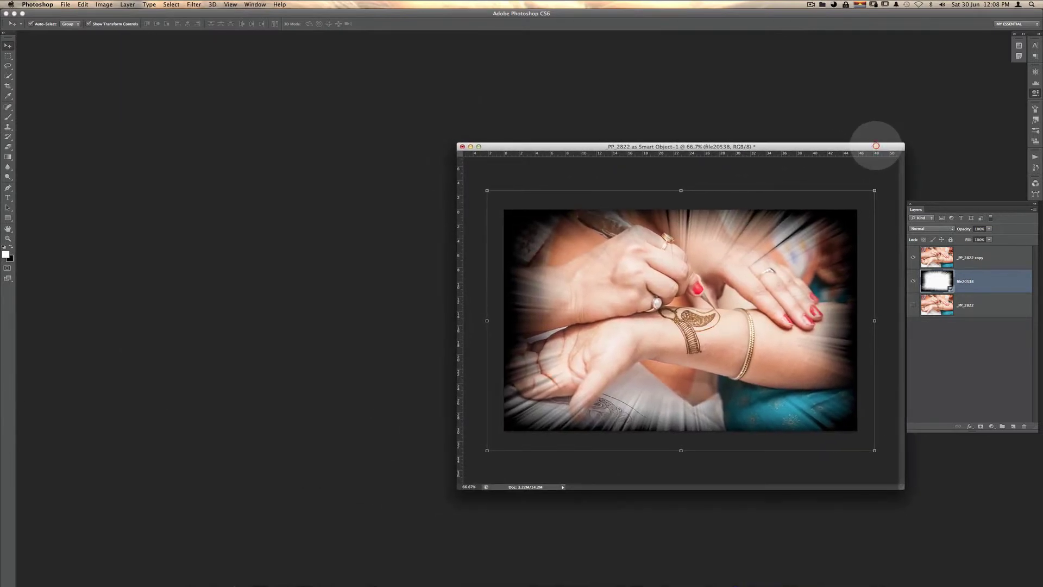
click(875, 191)
drag(875, 191, 859, 201)
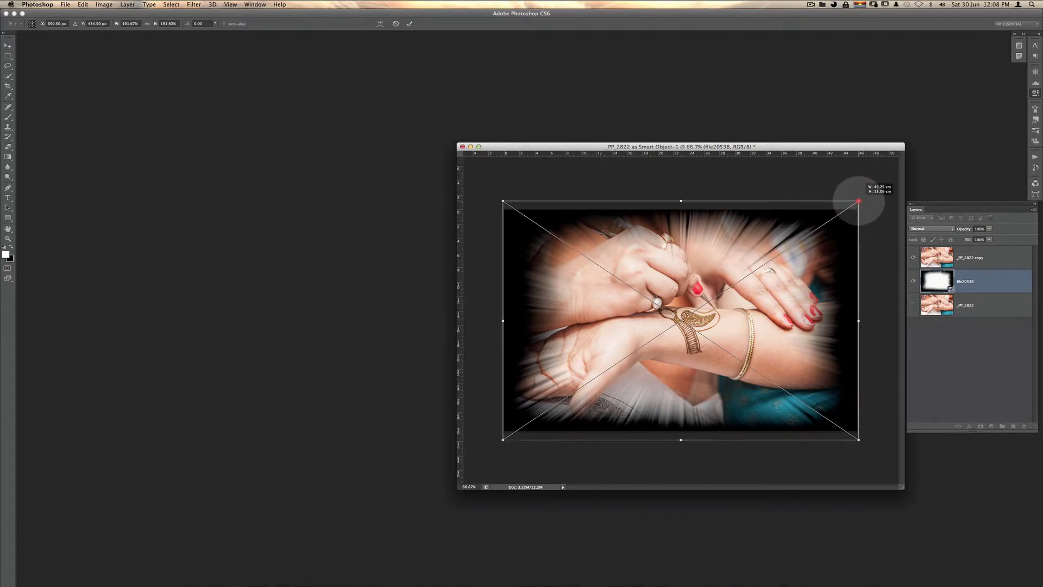
double_click(834, 225)
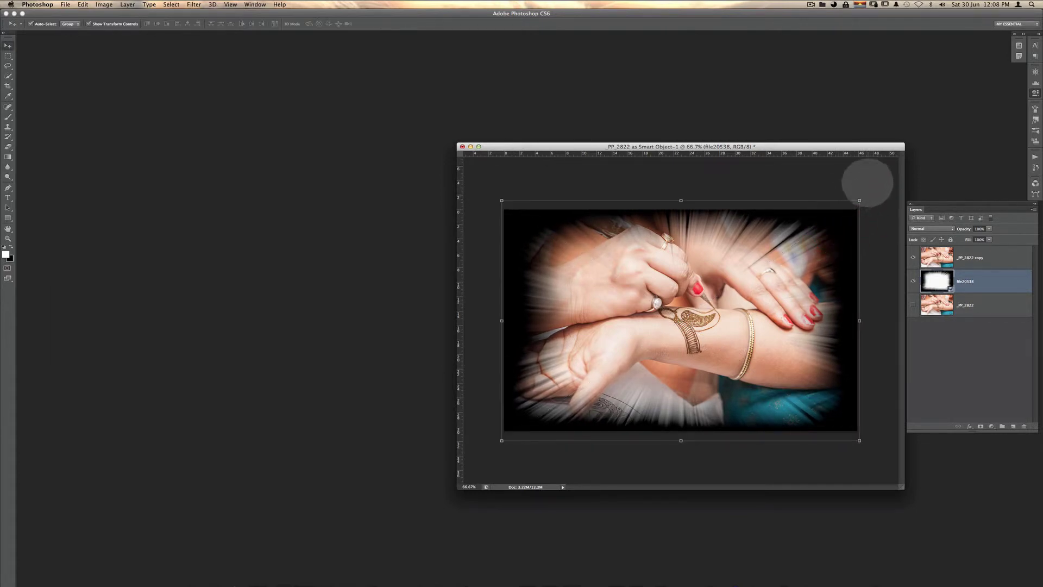
click(993, 258)
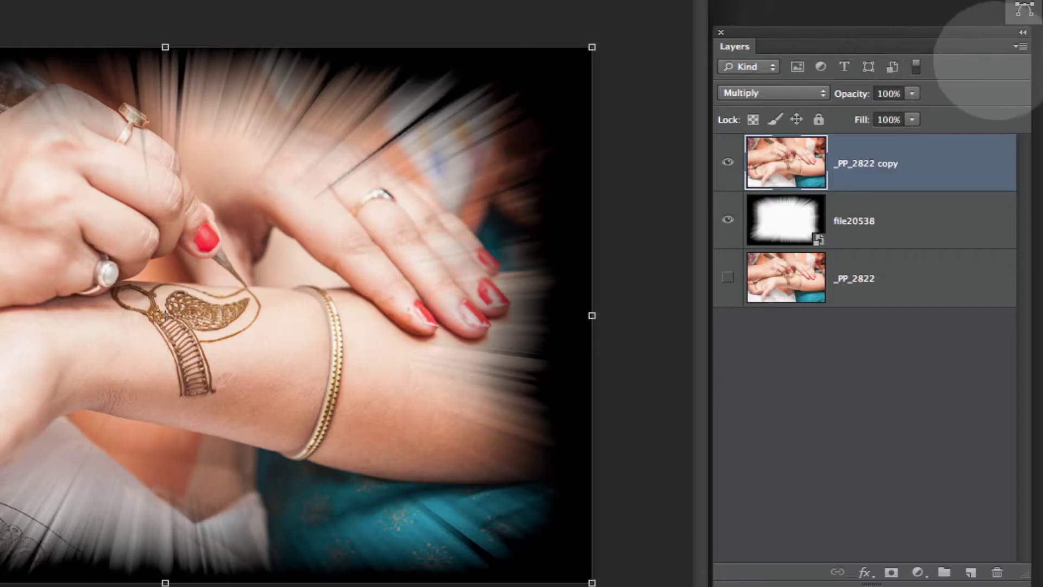
- Flatten the image and convert the Background into an editable Layer 0
click(1019, 46)
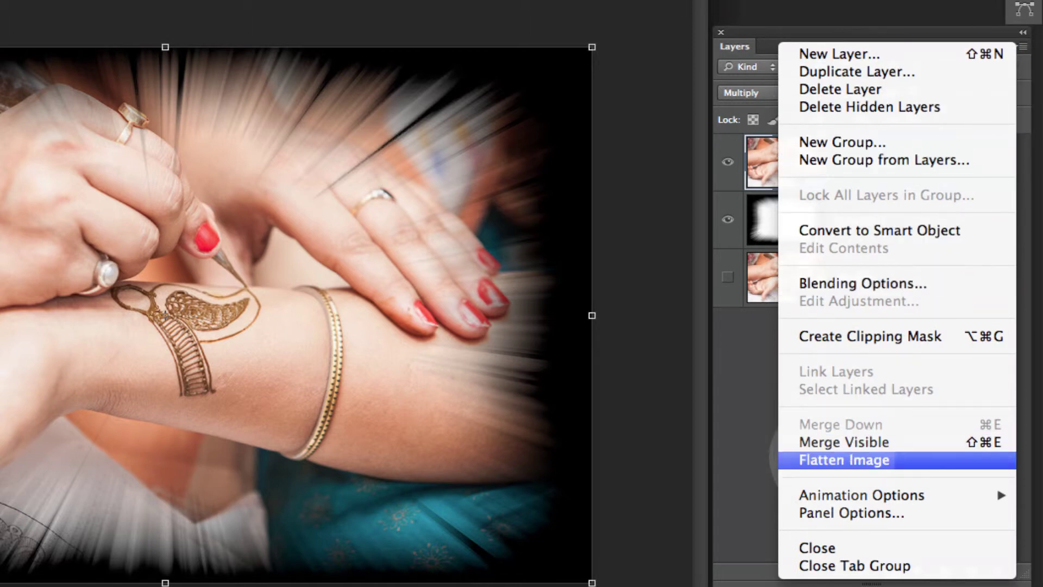
click(827, 461)
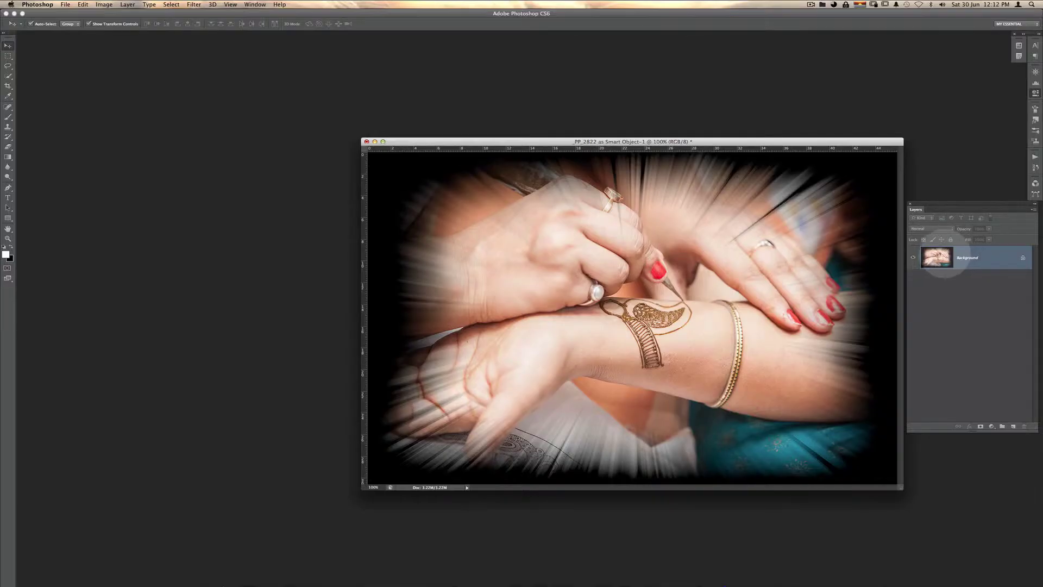
alt+double_click(937, 263)
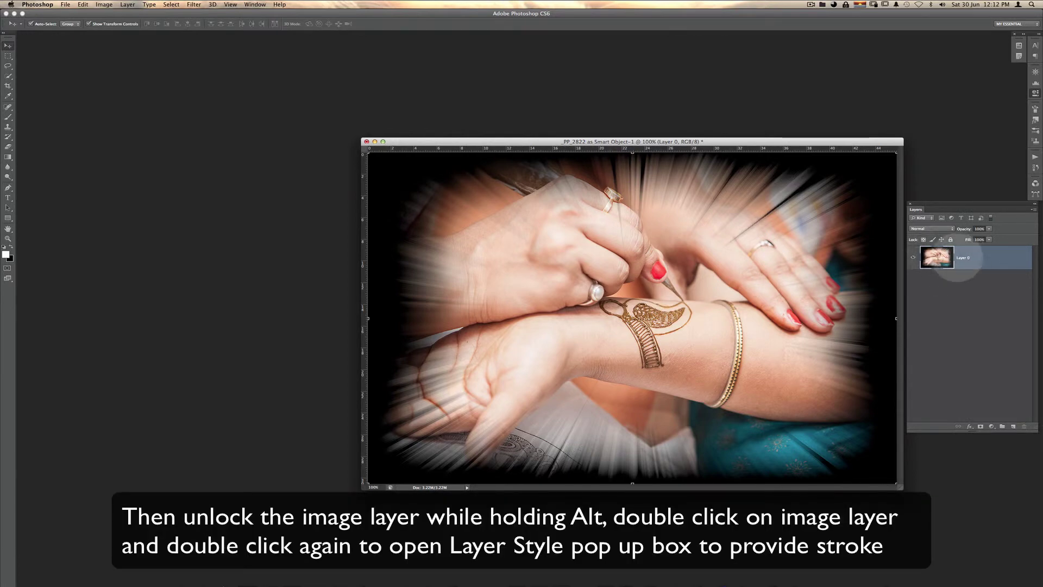
double_click(936, 263)
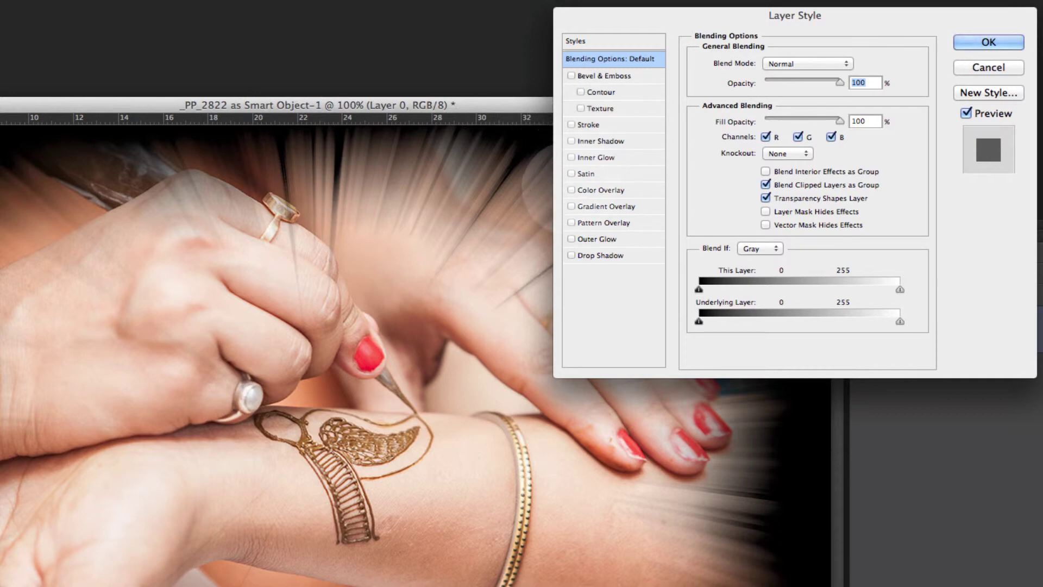
- Add a 3 px inside Stroke to Layer 0 in muted brown (H22 S29 B53)
click(571, 125)
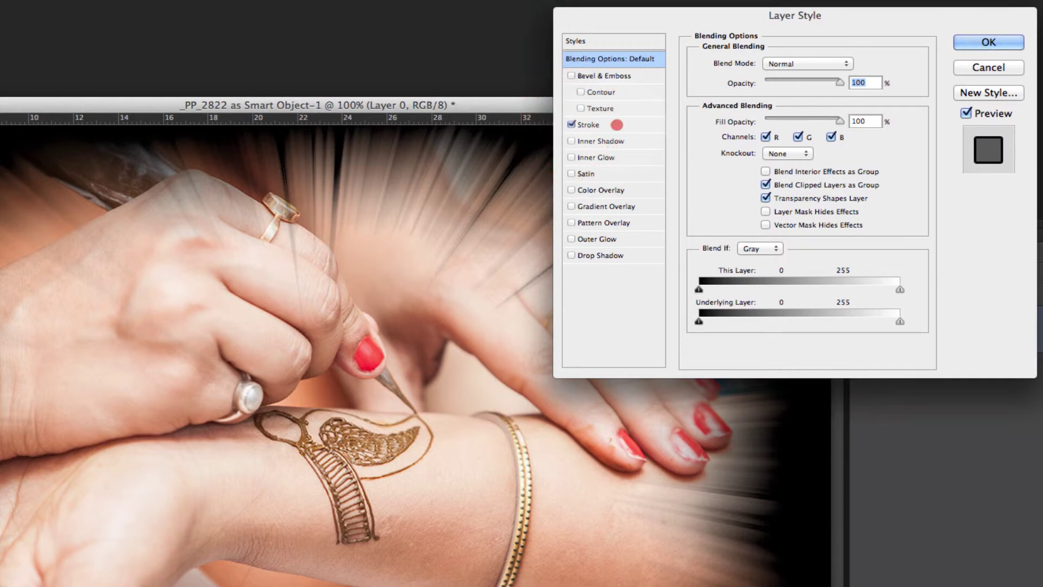
click(608, 125)
click(732, 170)
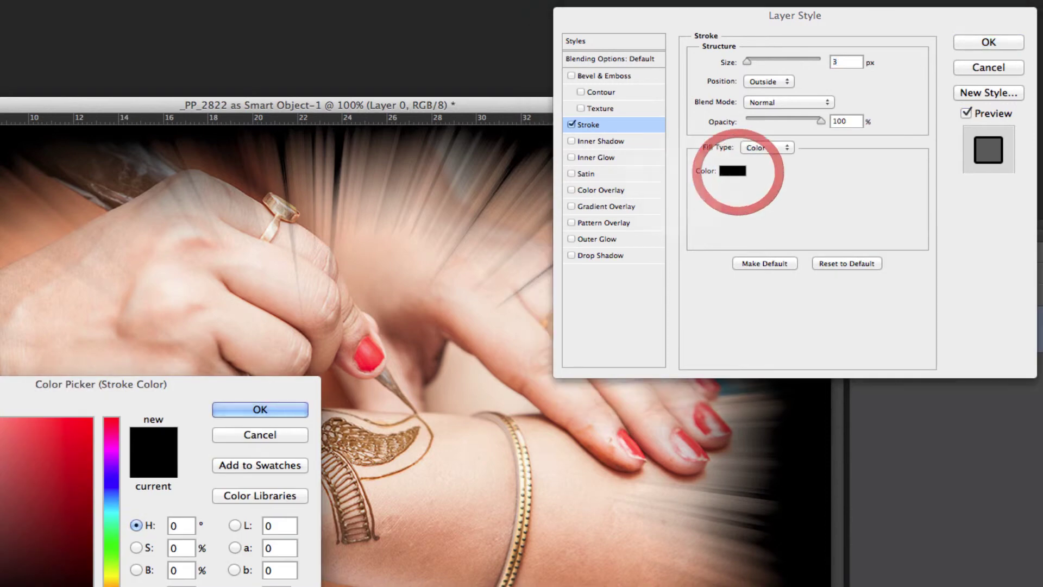
click(220, 163)
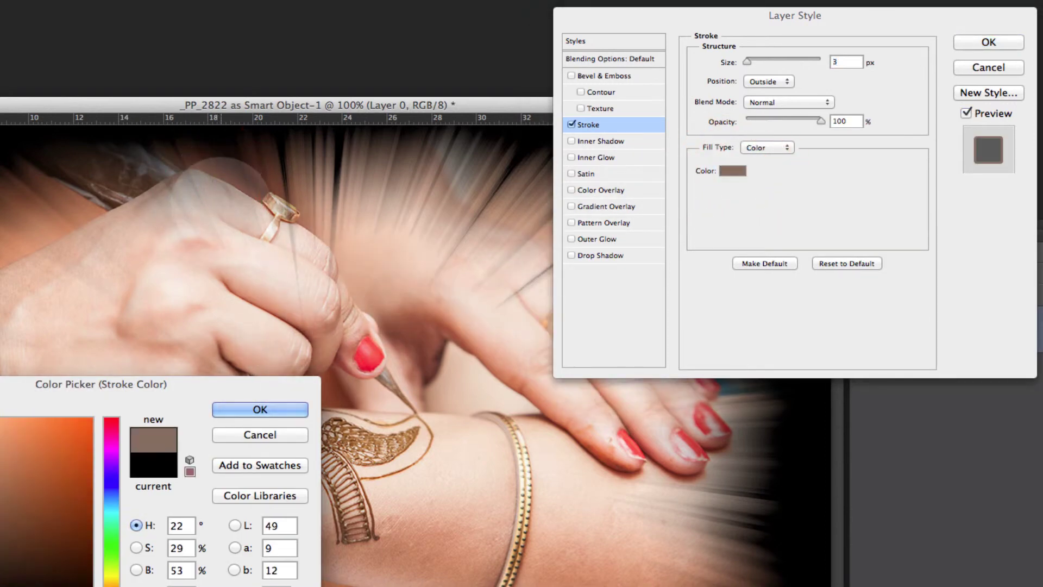
click(238, 414)
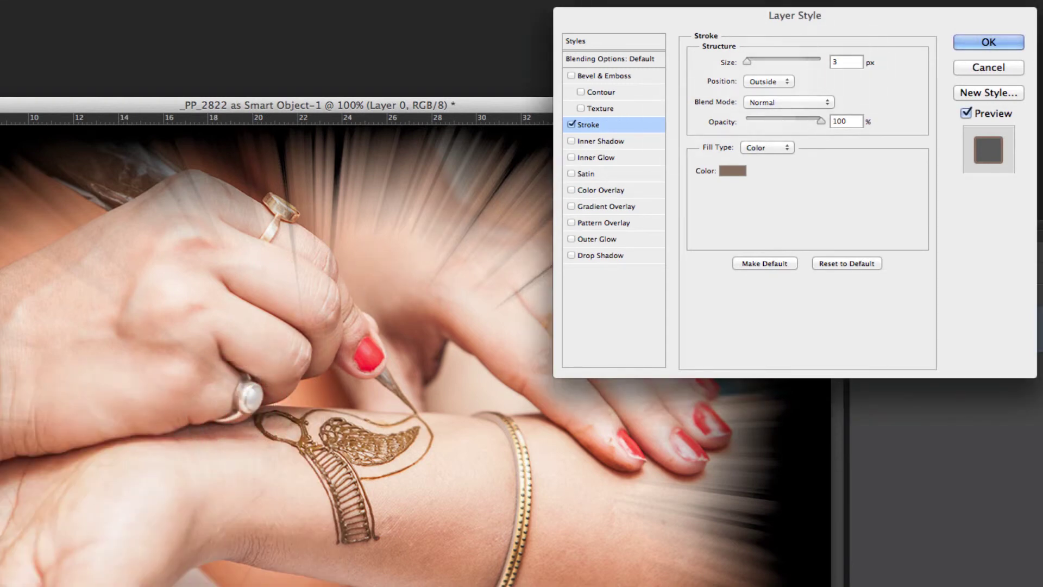
click(768, 81)
click(761, 95)
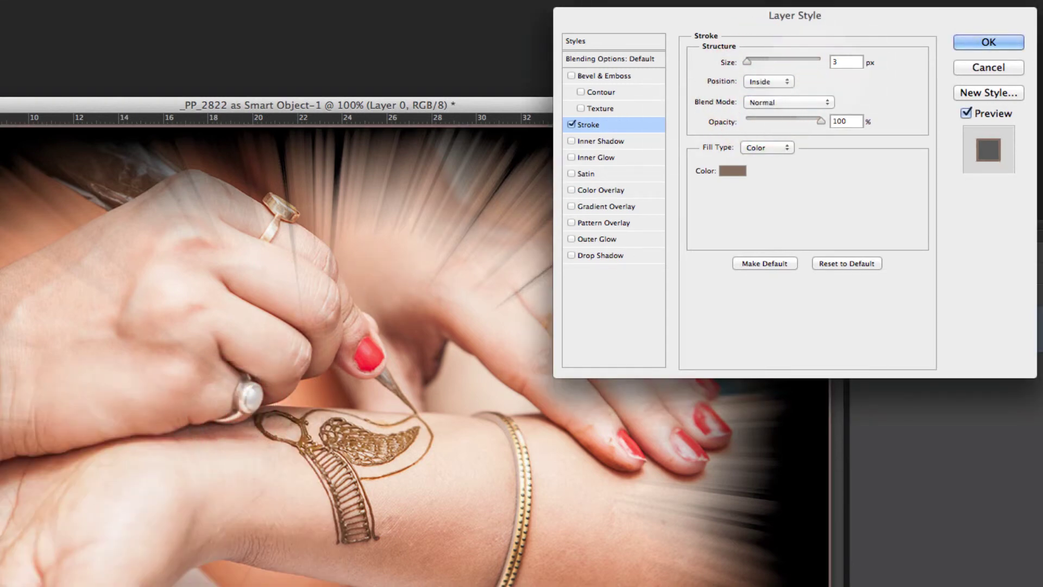
click(988, 42)
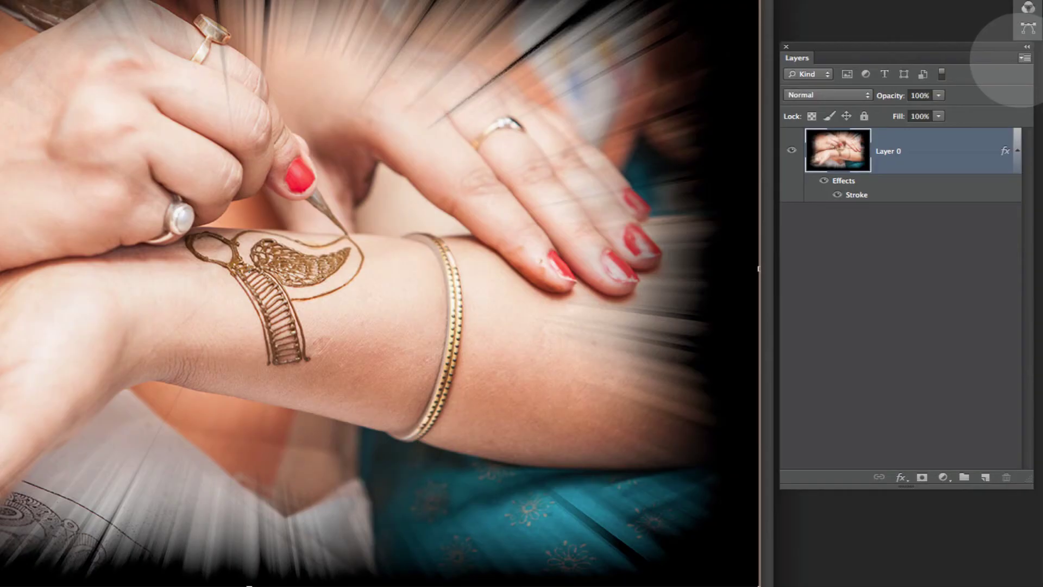
- Flatten the image, try a 2 cm relative canvas enlargement, then undo it
click(1033, 209)
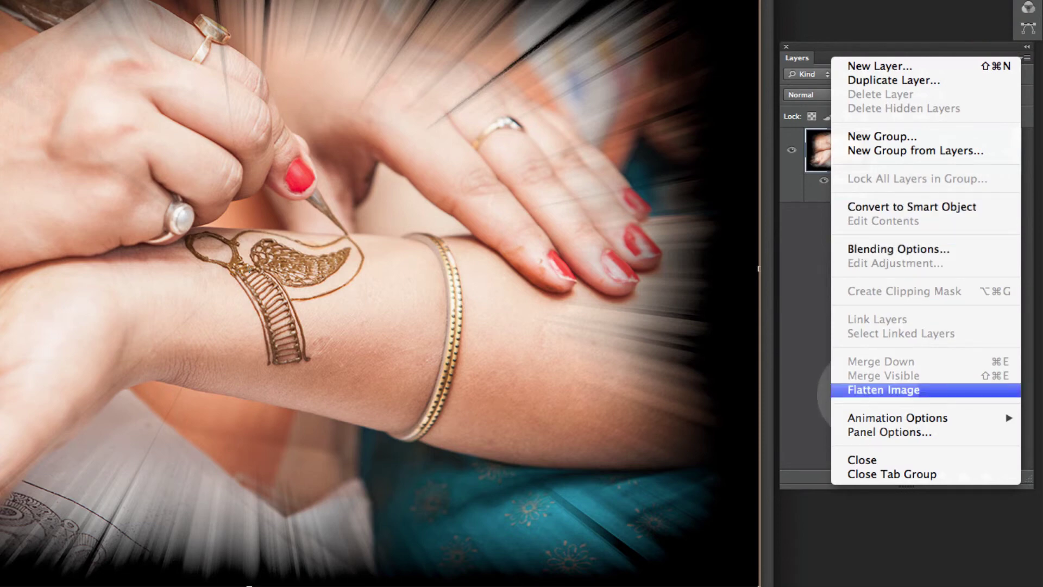
click(869, 390)
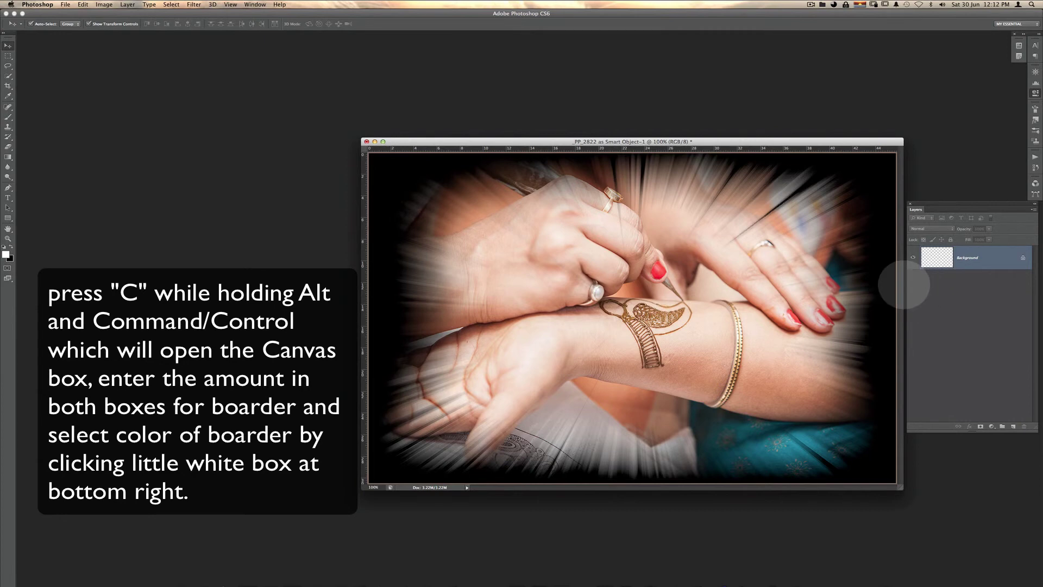
key(ctrl+alt+c)
text(2)
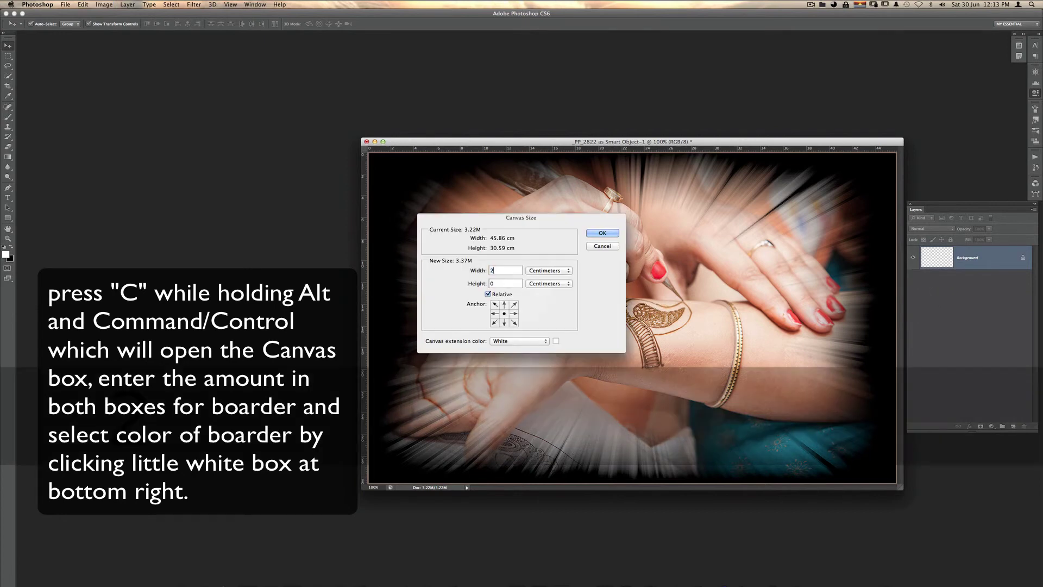
text(2)
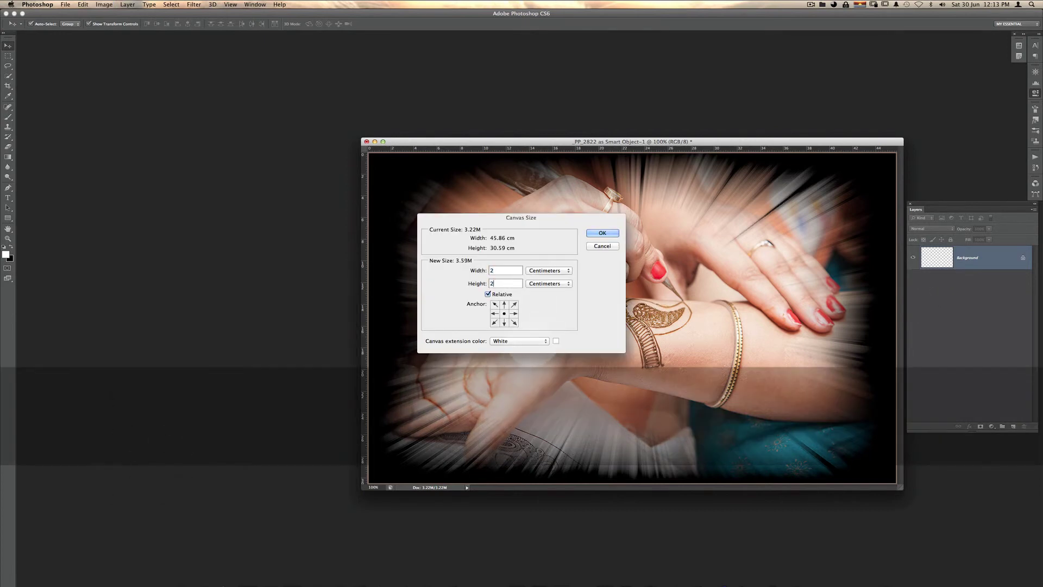
key(Return)
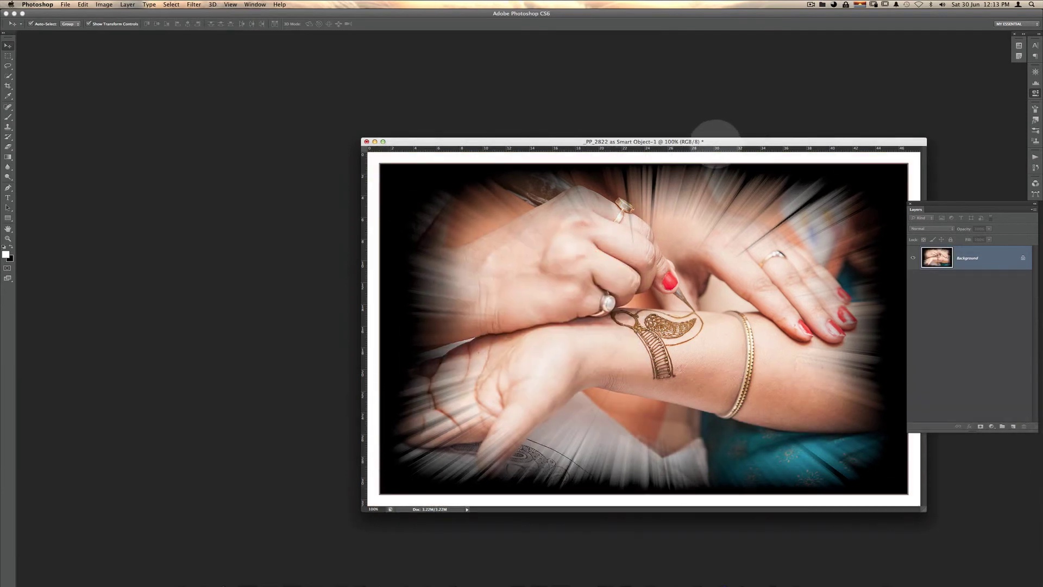
key(ctrl+z)
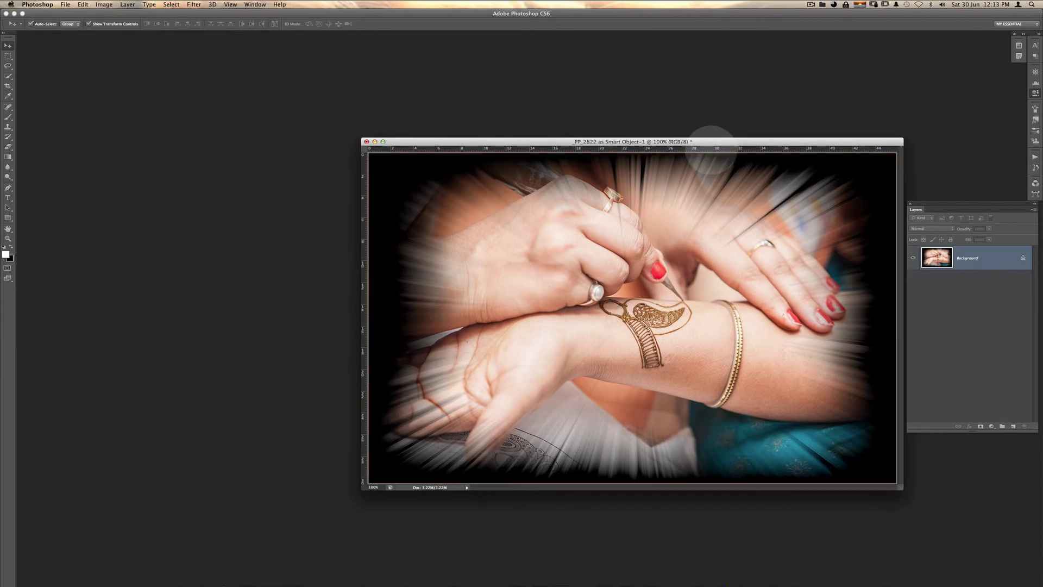
- Extend the canvas by 3 cm in width and height with white
key(ctrl+alt+c)
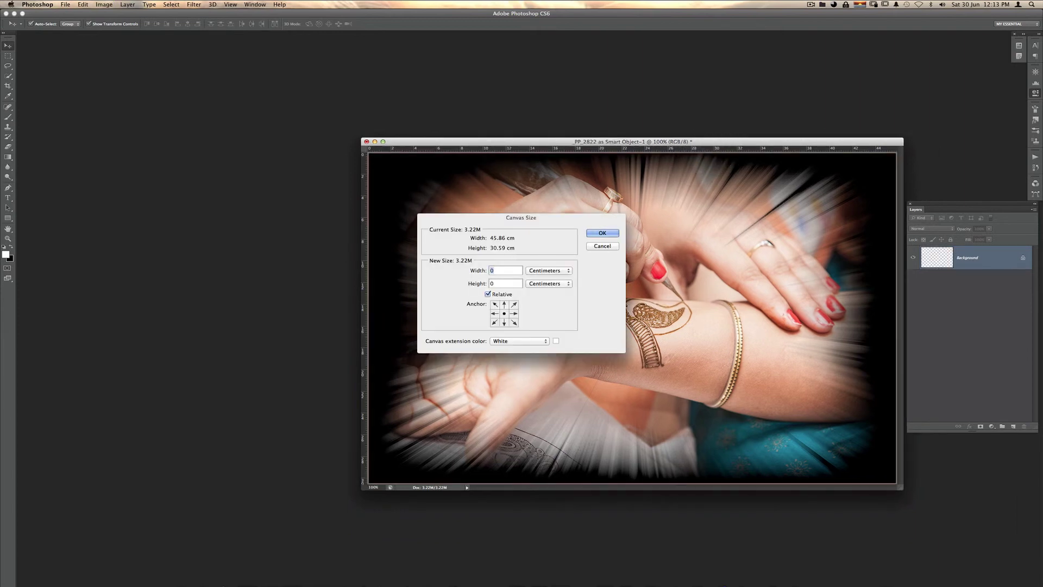
text(3)
key(Tab)
text(3)
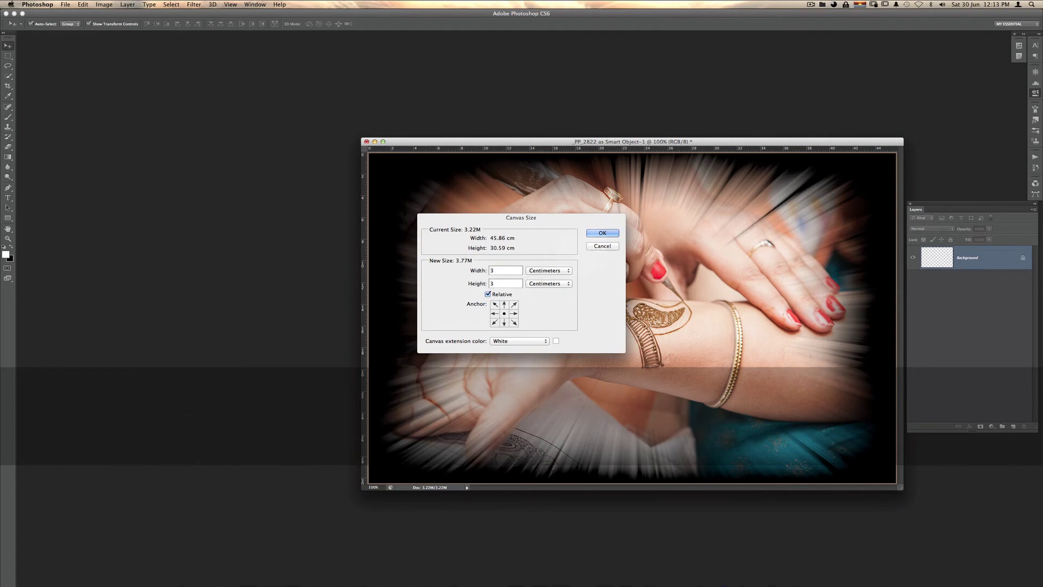
click(597, 232)
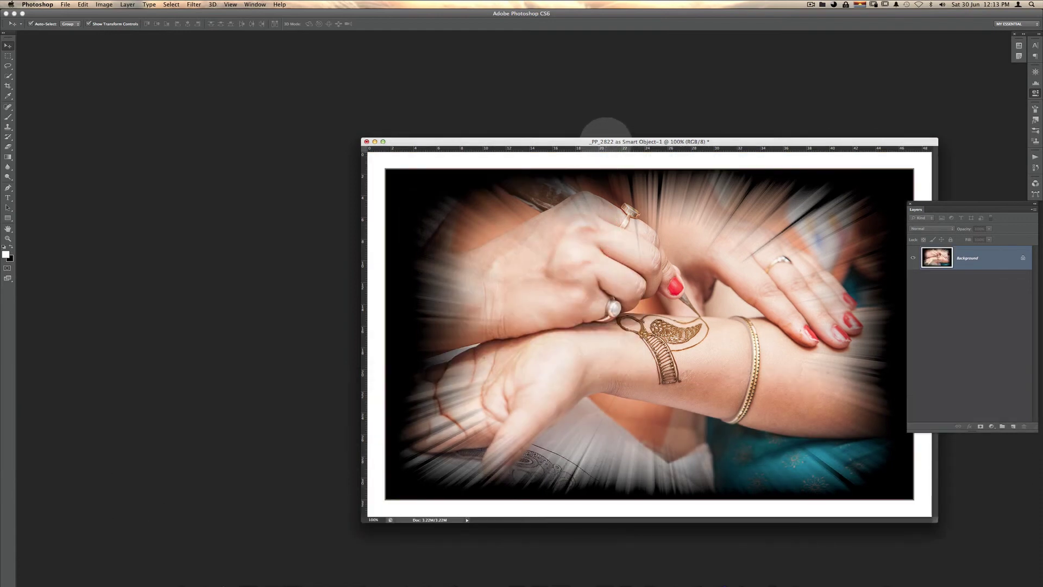
drag(602, 141, 565, 132)
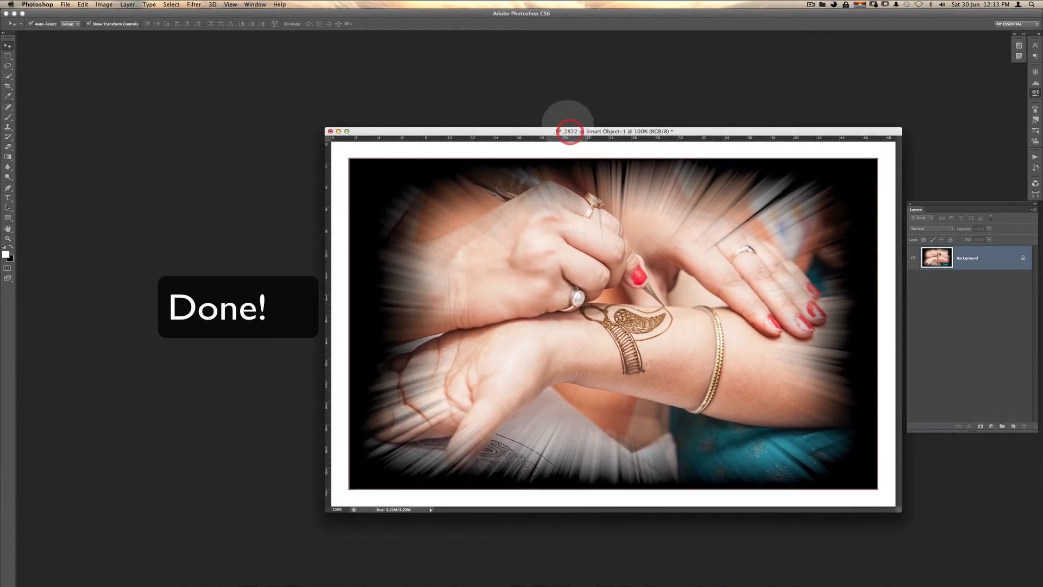